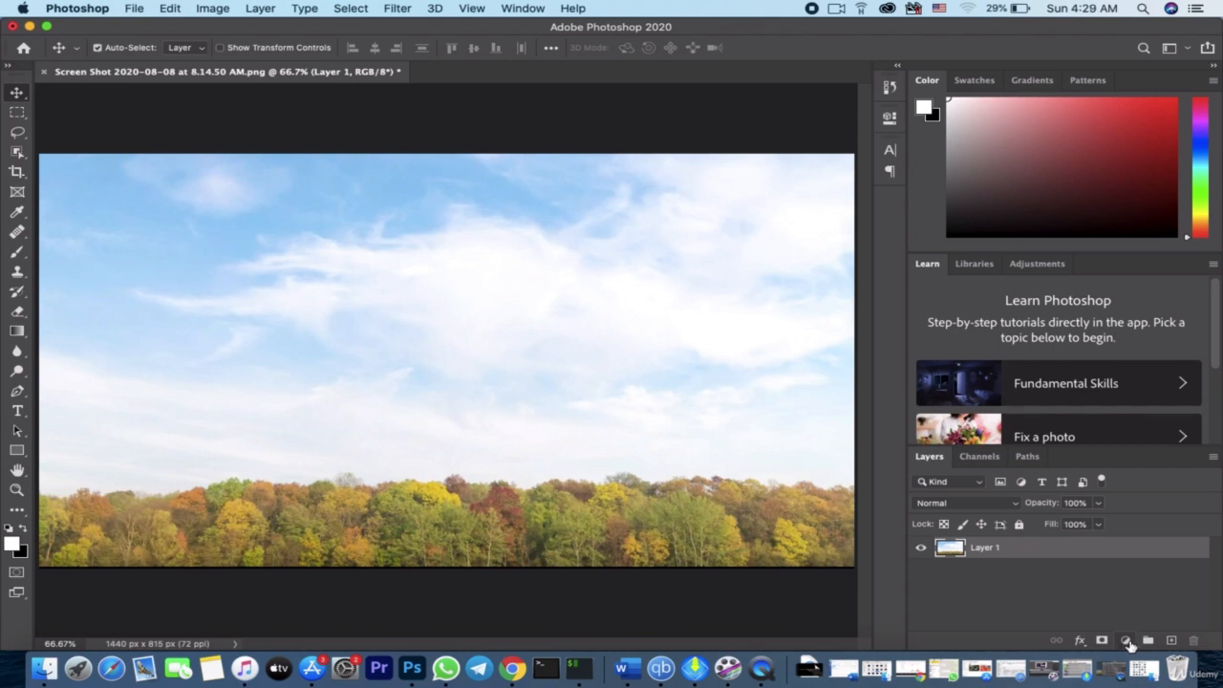
Add a Solid Color fill layer above the photo using the near-black colour 070707
{"action": "left_click", "coordinate": [1127, 641]}
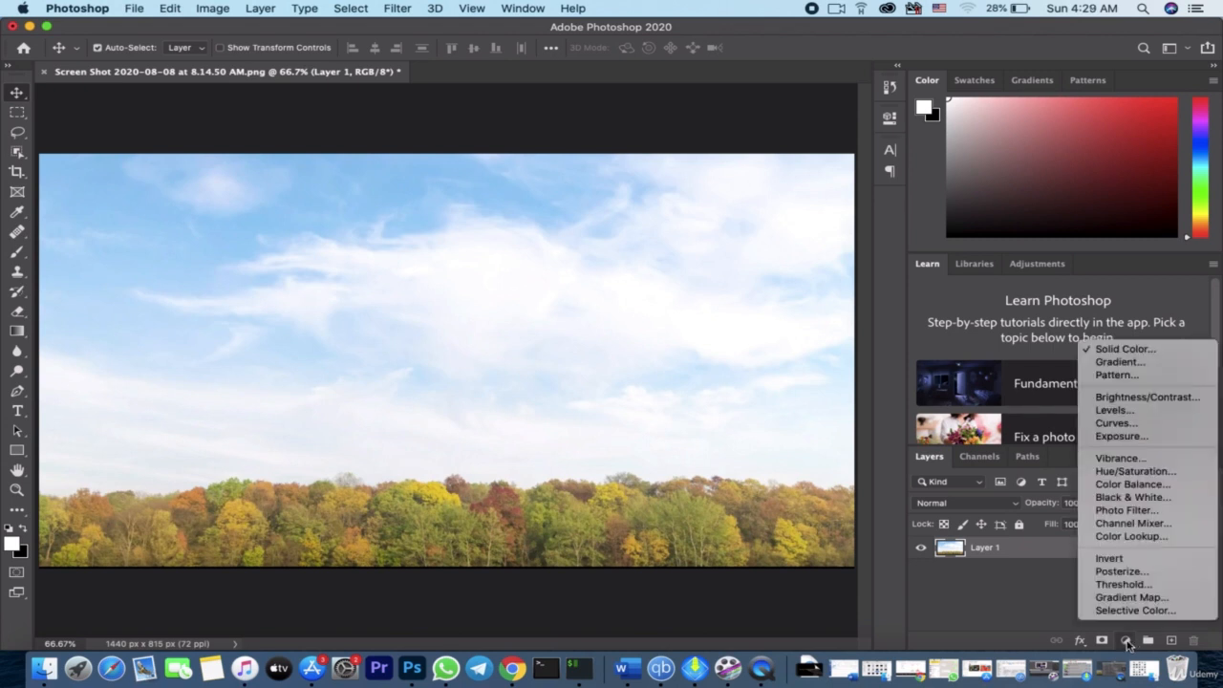
{"action": "left_click", "coordinate": [1124, 350]}
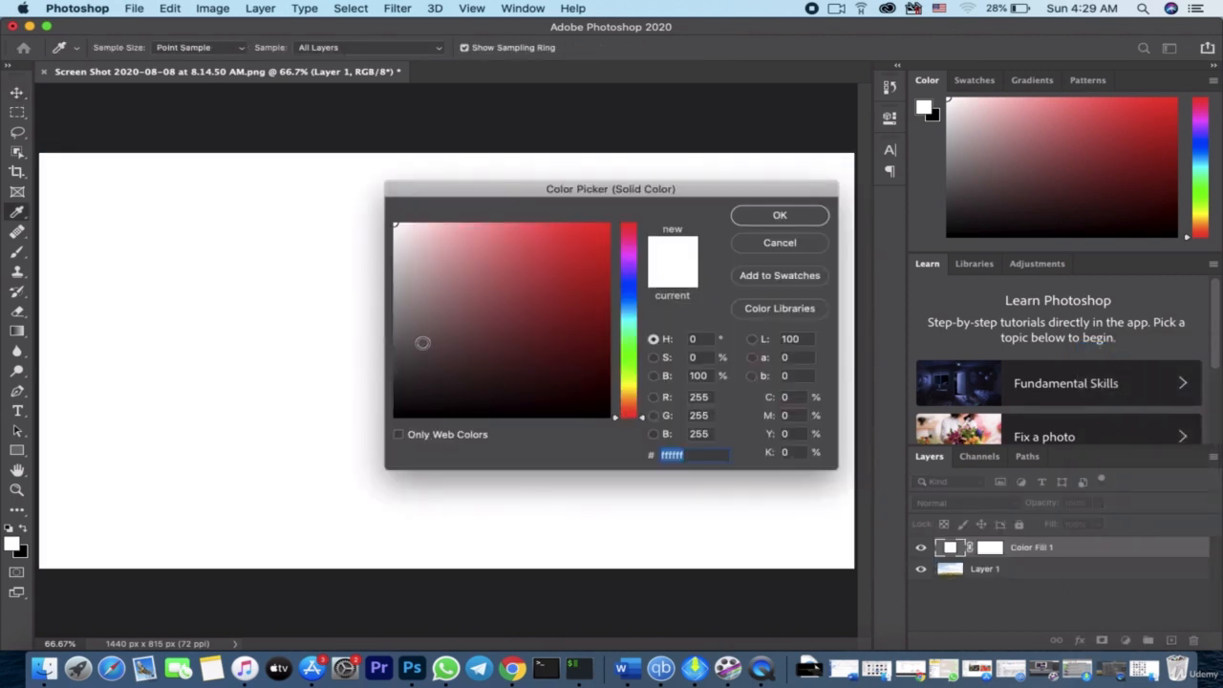
{"action": "left_click_drag", "start_coordinate": [413, 354], "coordinate": [394, 410]}
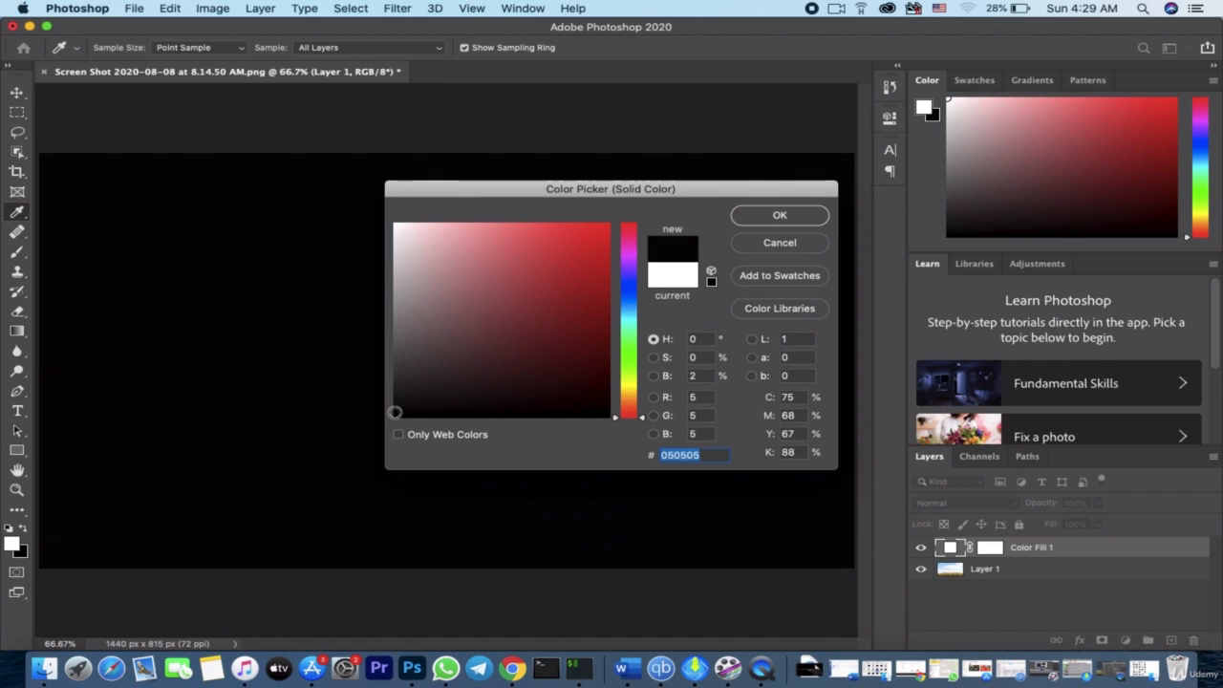
{"action": "left_click", "coordinate": [780, 217]}
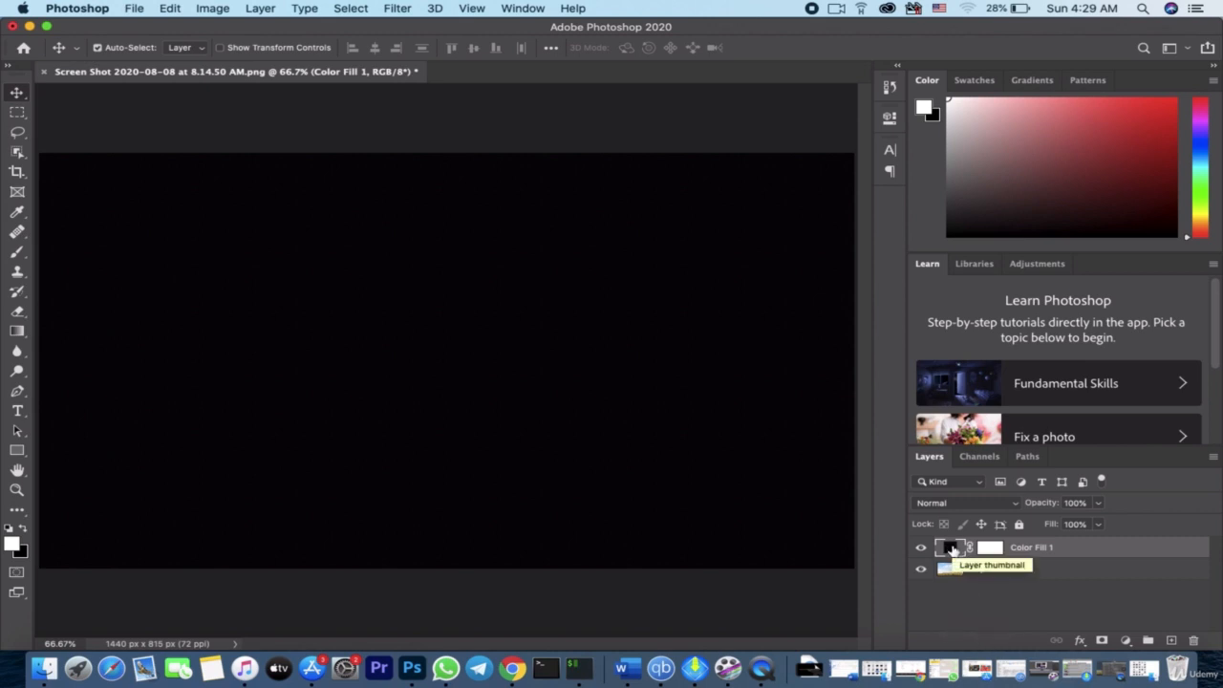
Hide the Color Fill 1 layer, change its fill to dark slate blue 33424e, and show the layer again
{"action": "left_click", "coordinate": [921, 547]}
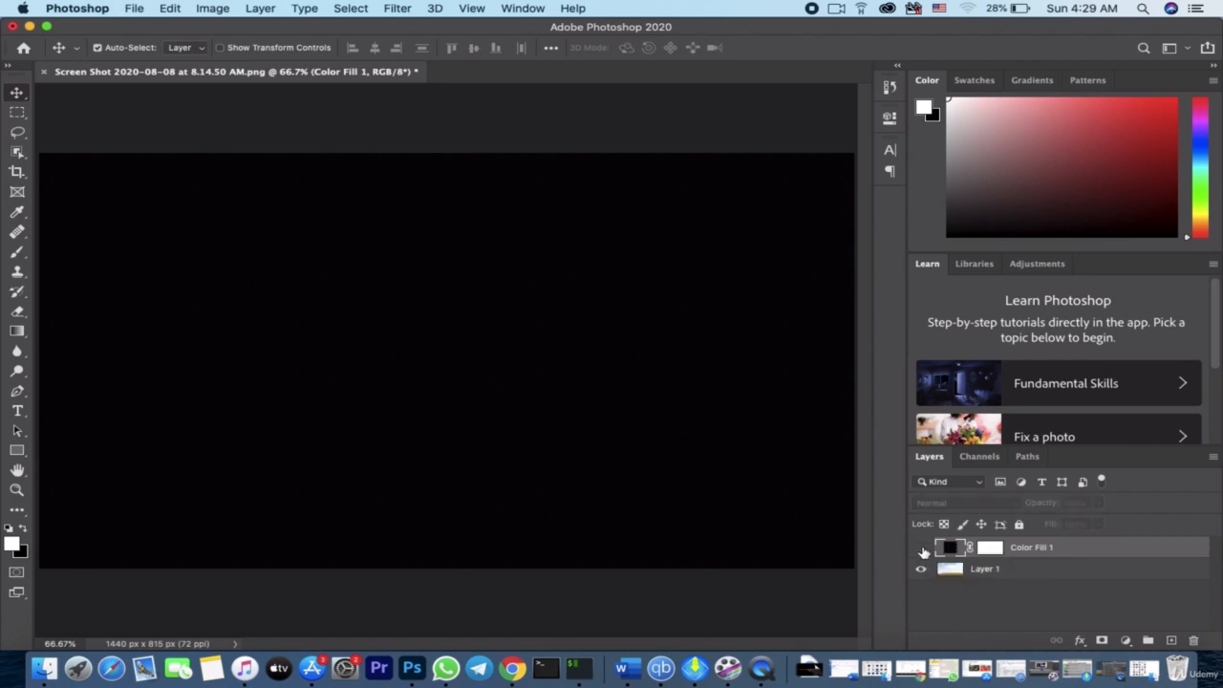
{"action": "double_click", "coordinate": [949, 549]}
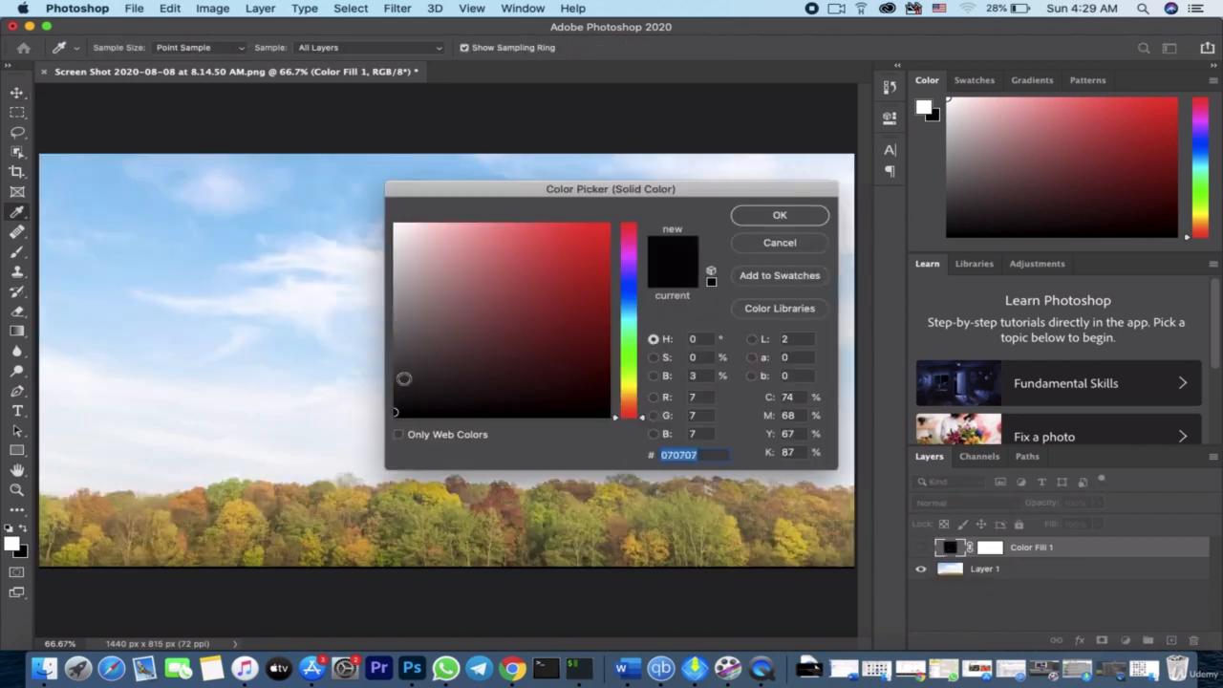
{"action": "left_click", "coordinate": [94, 282]}
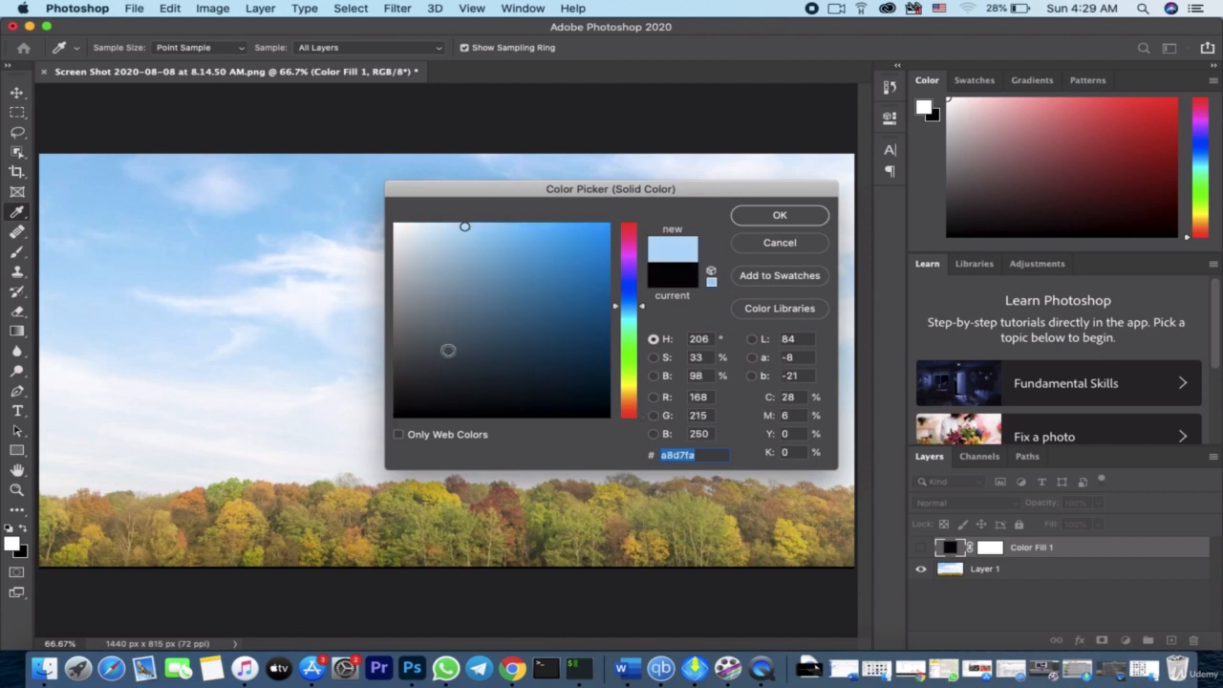
{"action": "mouse_move", "coordinate": [466, 252]}
{"action": "left_mouse_down"}
{"action": "mouse_move", "coordinate": [467, 358]}
{"action": "mouse_move", "coordinate": [492, 352]}
{"action": "left_mouse_up"}
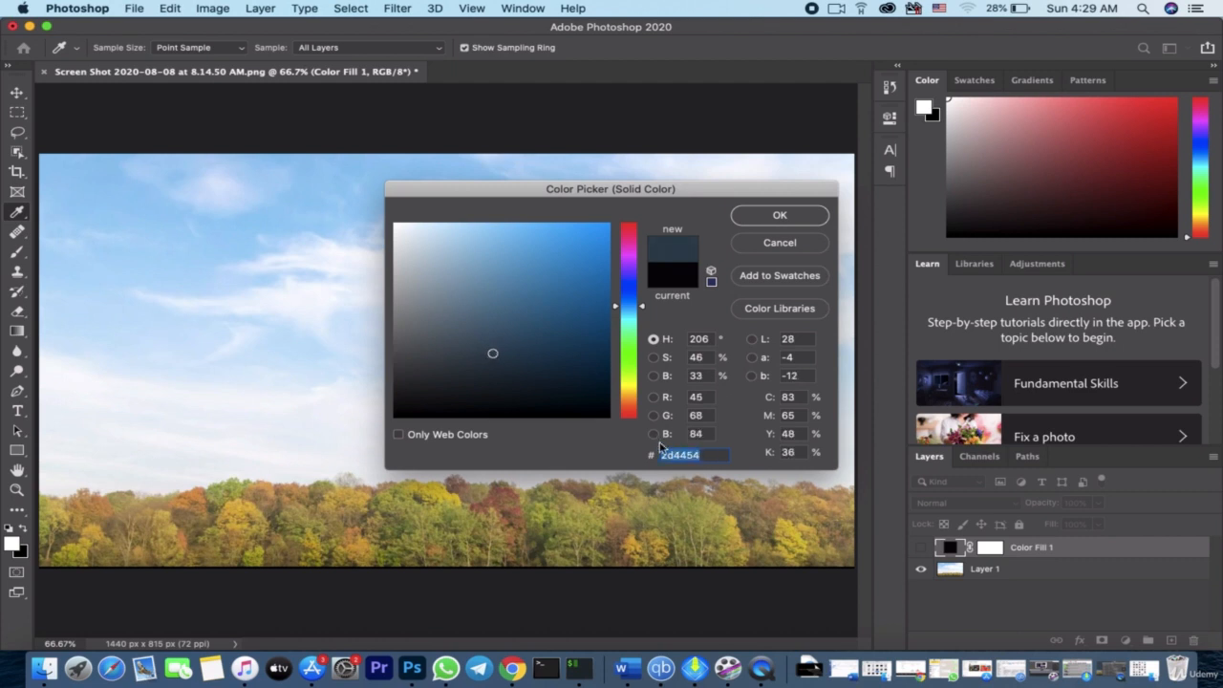
{"action": "type", "text": "33"}
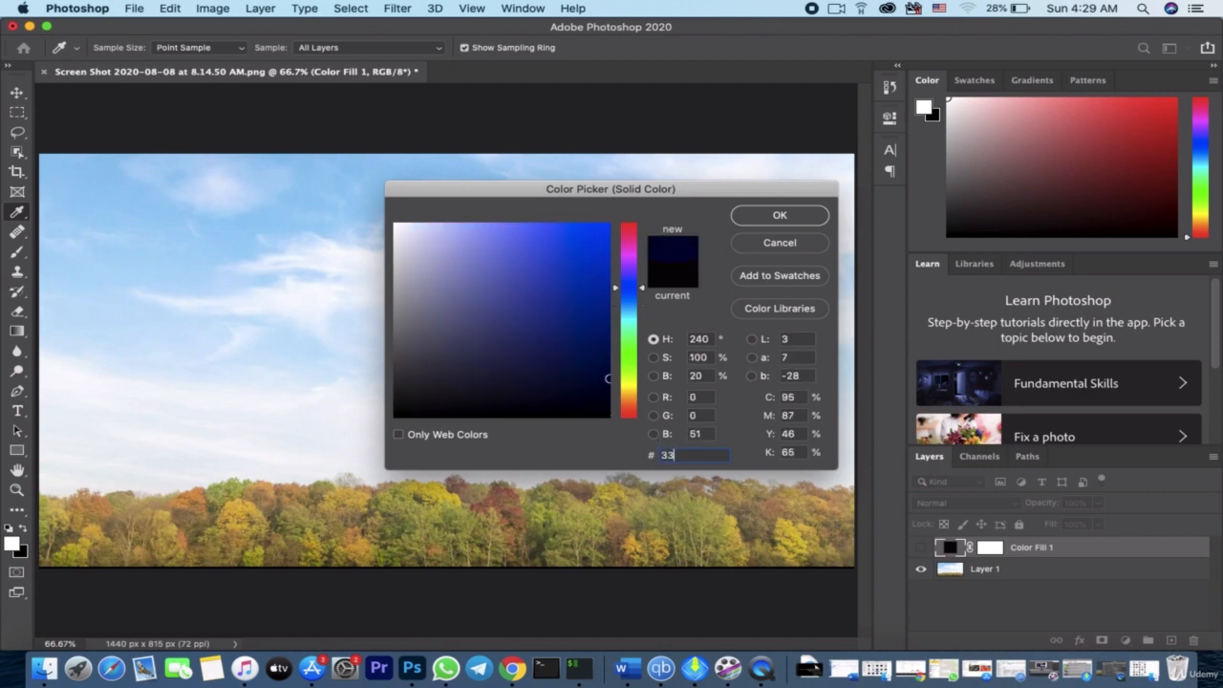
{"action": "type", "text": "42"}
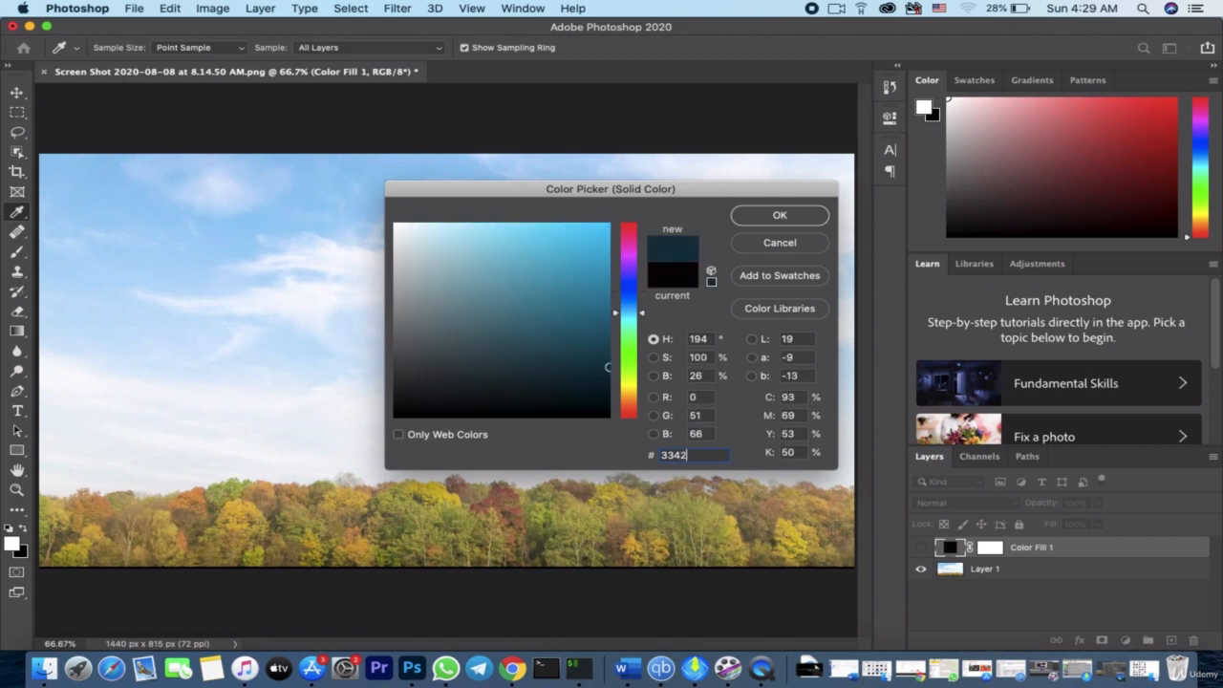
{"action": "type", "text": "4"}
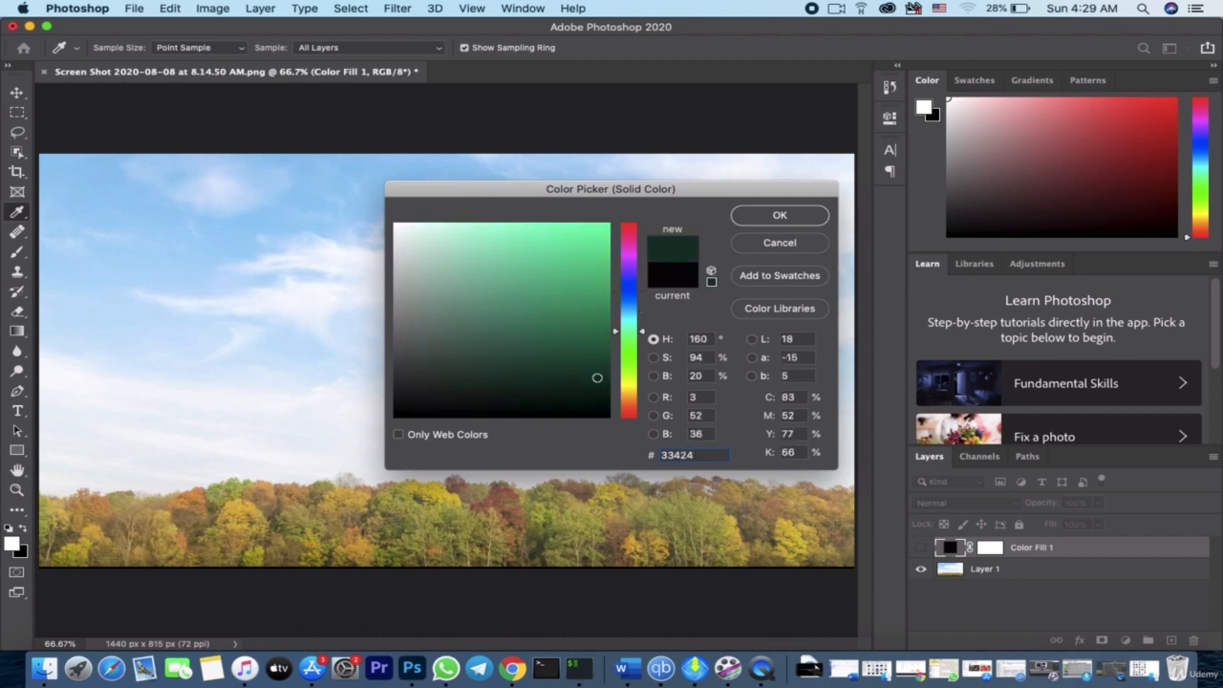
{"action": "type", "text": "e"}
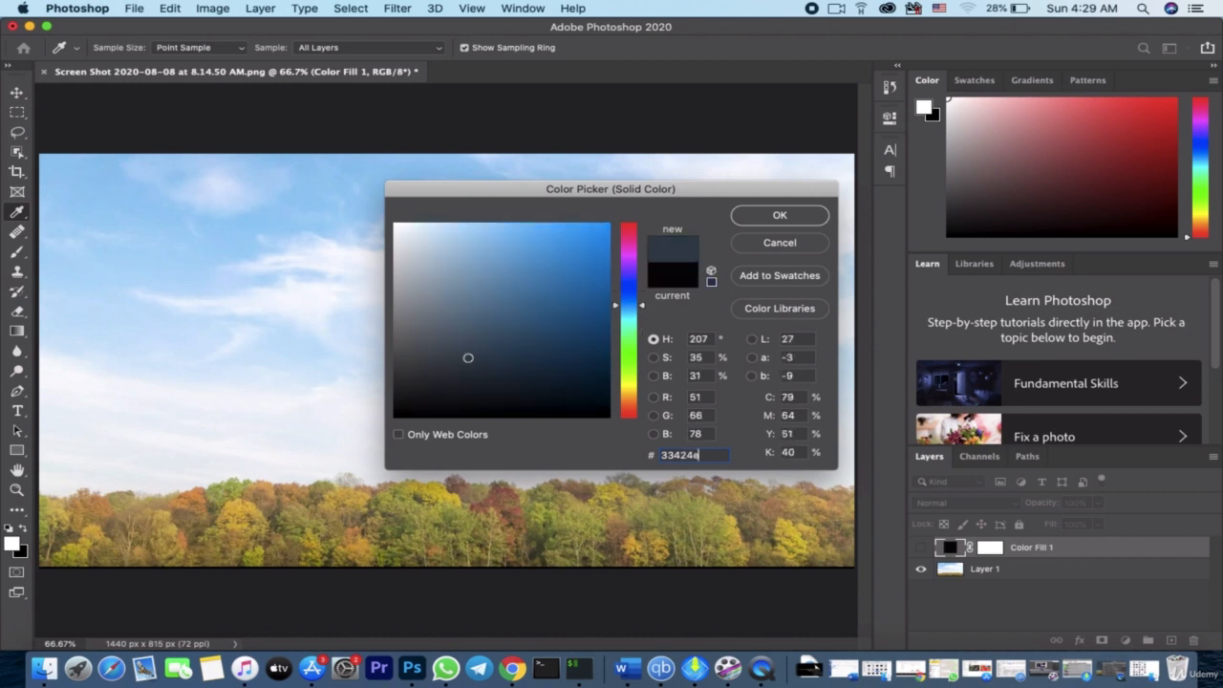
{"action": "left_click", "coordinate": [775, 217]}
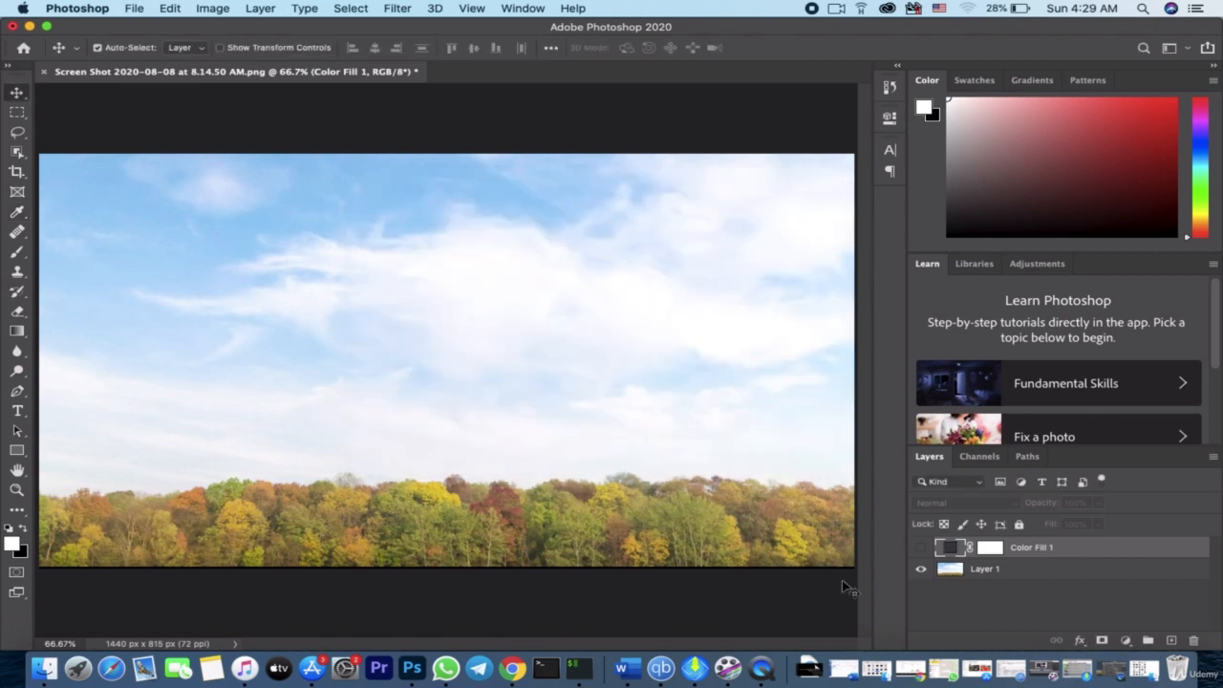
{"action": "left_click", "coordinate": [921, 548]}
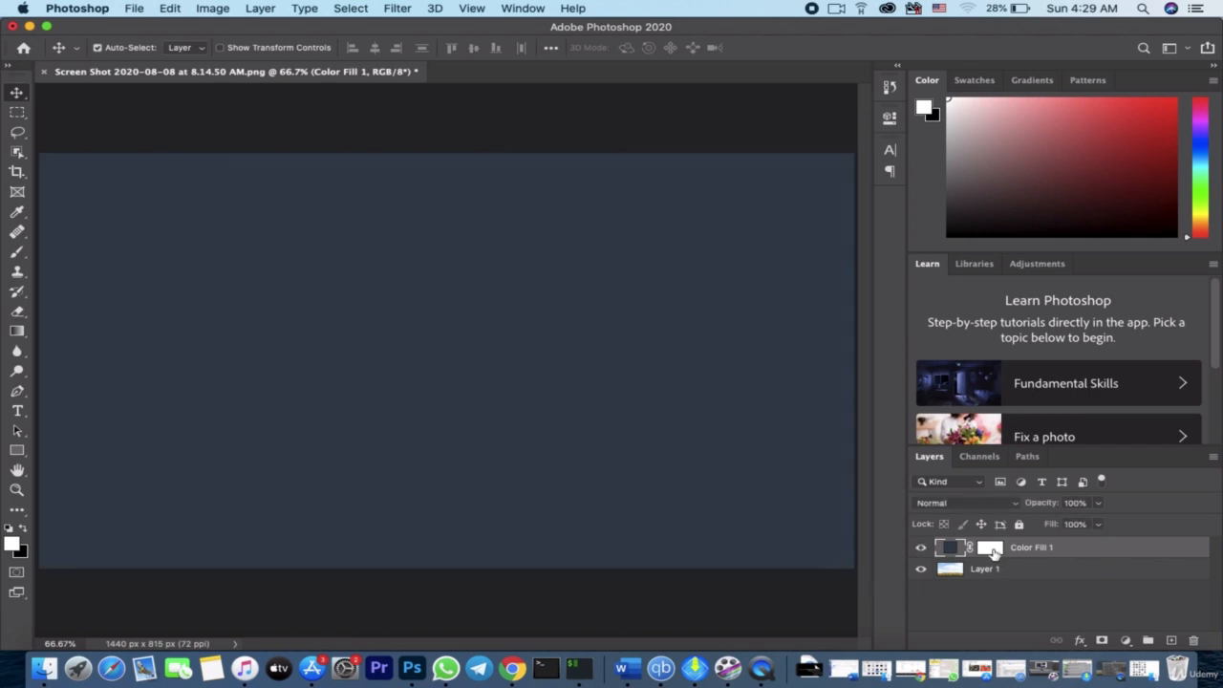
Invert the Color Fill 1 layer mask to black and activate the Brush tool for painting on it
{"action": "left_click", "coordinate": [991, 549]}
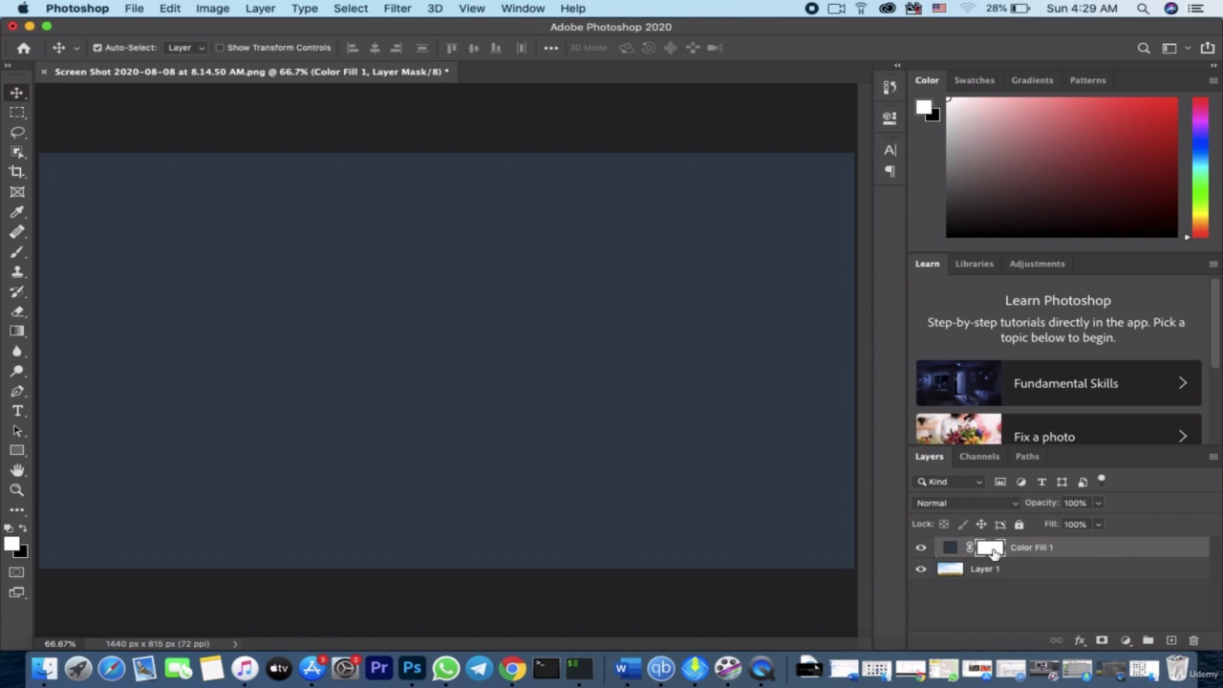
{"action": "left_click_drag", "start_coordinate": [993, 552], "coordinate": [996, 558]}
{"action": "key", "text": "super+i"}
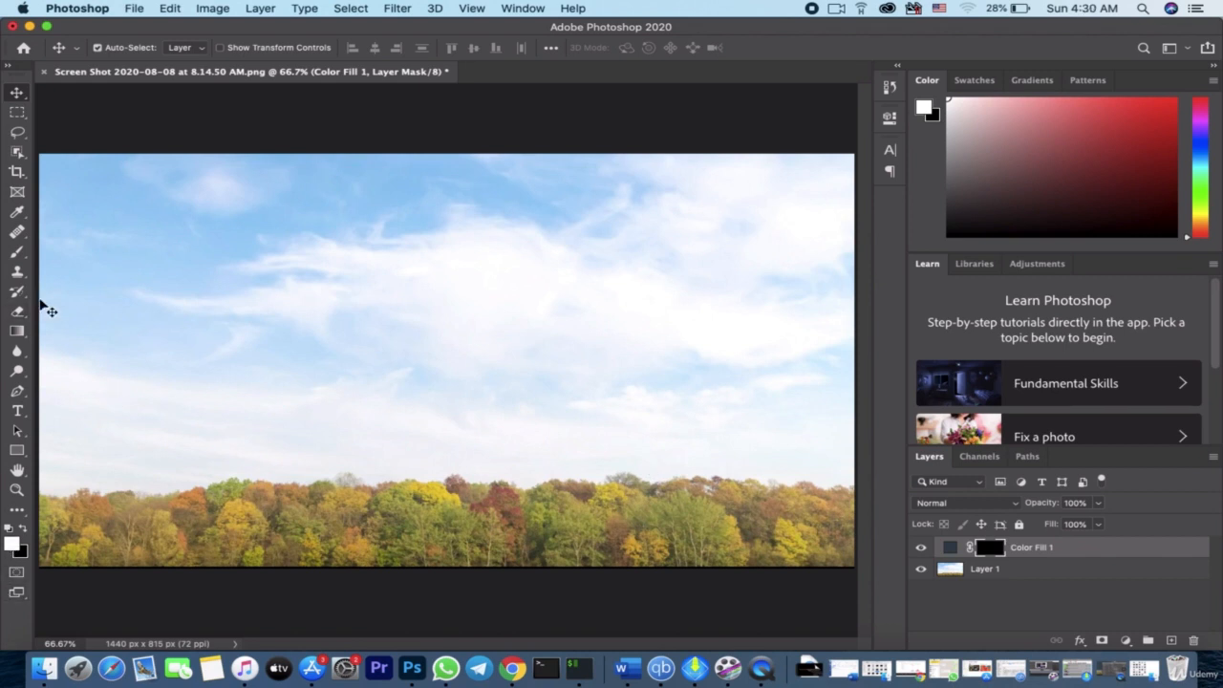
{"action": "left_click", "coordinate": [18, 253]}
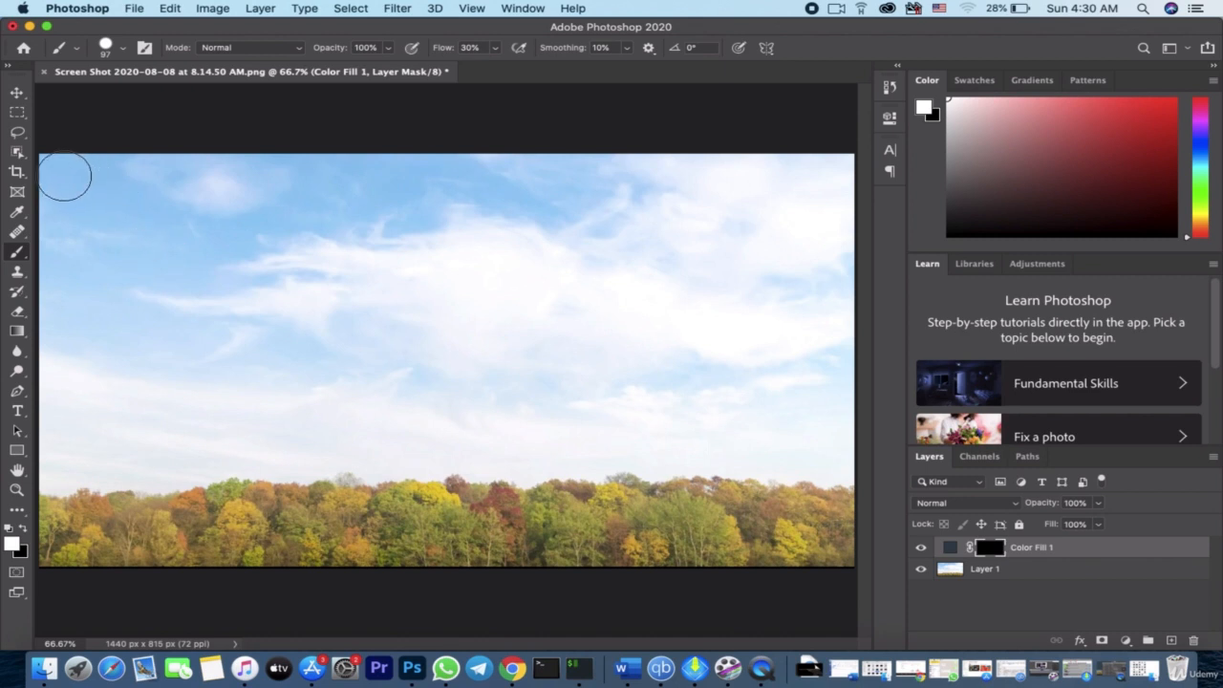
{"action": "mouse_move", "coordinate": [60, 175]}
{"action": "left_mouse_down"}
{"action": "mouse_move", "coordinate": [44, 331]}
{"action": "mouse_move", "coordinate": [148, 192]}
{"action": "mouse_move", "coordinate": [133, 181]}
{"action": "mouse_move", "coordinate": [166, 148]}
{"action": "mouse_move", "coordinate": [171, 186]}
{"action": "mouse_move", "coordinate": [260, 186]}
{"action": "mouse_move", "coordinate": [332, 153]}
{"action": "mouse_move", "coordinate": [433, 196]}
{"action": "mouse_move", "coordinate": [629, 170]}
{"action": "mouse_move", "coordinate": [426, 284]}
{"action": "mouse_move", "coordinate": [399, 348]}
{"action": "mouse_move", "coordinate": [440, 356]}
{"action": "mouse_move", "coordinate": [650, 316]}
{"action": "mouse_move", "coordinate": [574, 208]}
{"action": "mouse_move", "coordinate": [806, 186]}
{"action": "mouse_move", "coordinate": [725, 208]}
{"action": "mouse_move", "coordinate": [680, 178]}
{"action": "mouse_move", "coordinate": [830, 137]}
{"action": "mouse_move", "coordinate": [826, 173]}
{"action": "mouse_move", "coordinate": [699, 297]}
{"action": "mouse_move", "coordinate": [588, 275]}
{"action": "mouse_move", "coordinate": [738, 219]}
{"action": "mouse_move", "coordinate": [587, 338]}
{"action": "mouse_move", "coordinate": [464, 372]}
{"action": "mouse_move", "coordinate": [438, 323]}
{"action": "mouse_move", "coordinate": [505, 274]}
{"action": "mouse_move", "coordinate": [492, 248]}
{"action": "mouse_move", "coordinate": [357, 278]}
{"action": "mouse_move", "coordinate": [418, 236]}
{"action": "mouse_move", "coordinate": [502, 209]}
{"action": "mouse_move", "coordinate": [248, 304]}
{"action": "mouse_move", "coordinate": [455, 232]}
{"action": "mouse_move", "coordinate": [84, 297]}
{"action": "mouse_move", "coordinate": [292, 247]}
{"action": "mouse_move", "coordinate": [189, 280]}
{"action": "mouse_move", "coordinate": [156, 253]}
{"action": "mouse_move", "coordinate": [282, 192]}
{"action": "mouse_move", "coordinate": [92, 247]}
{"action": "mouse_move", "coordinate": [60, 240]}
{"action": "mouse_move", "coordinate": [107, 275]}
{"action": "mouse_move", "coordinate": [47, 339]}
{"action": "mouse_move", "coordinate": [45, 462]}
{"action": "mouse_move", "coordinate": [366, 356]}
{"action": "mouse_move", "coordinate": [287, 342]}
{"action": "mouse_move", "coordinate": [370, 252]}
{"action": "mouse_move", "coordinate": [102, 361]}
{"action": "mouse_move", "coordinate": [177, 304]}
{"action": "mouse_move", "coordinate": [100, 388]}
{"action": "mouse_move", "coordinate": [109, 435]}
{"action": "mouse_move", "coordinate": [124, 413]}
{"action": "mouse_move", "coordinate": [232, 429]}
{"action": "mouse_move", "coordinate": [421, 402]}
{"action": "mouse_move", "coordinate": [717, 322]}
{"action": "mouse_move", "coordinate": [827, 213]}
{"action": "mouse_move", "coordinate": [847, 342]}
{"action": "mouse_move", "coordinate": [821, 466]}
{"action": "mouse_move", "coordinate": [848, 304]}
{"action": "mouse_move", "coordinate": [810, 406]}
{"action": "mouse_move", "coordinate": [732, 300]}
{"action": "mouse_move", "coordinate": [723, 355]}
{"action": "mouse_move", "coordinate": [745, 400]}
{"action": "mouse_move", "coordinate": [792, 377]}
{"action": "mouse_move", "coordinate": [792, 436]}
{"action": "mouse_move", "coordinate": [827, 445]}
{"action": "mouse_move", "coordinate": [404, 423]}
{"action": "mouse_move", "coordinate": [560, 385]}
{"action": "mouse_move", "coordinate": [584, 411]}
{"action": "mouse_move", "coordinate": [545, 445]}
{"action": "mouse_move", "coordinate": [178, 418]}
{"action": "mouse_move", "coordinate": [64, 440]}
{"action": "left_mouse_up"}
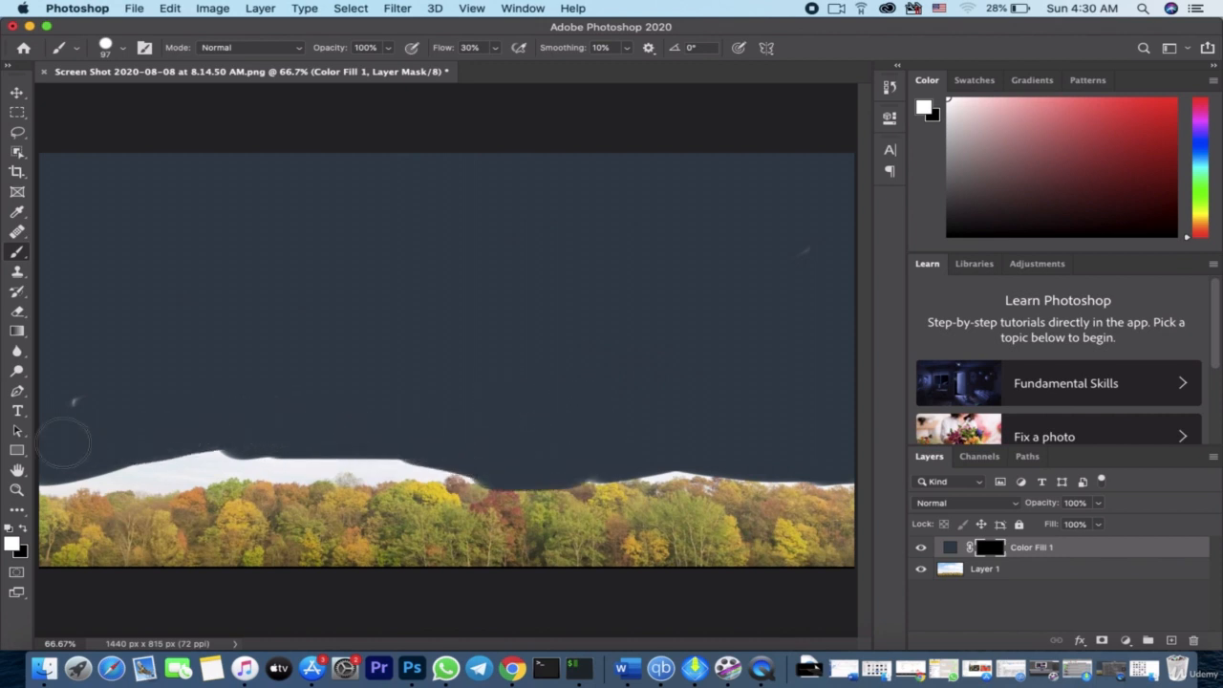
{"action": "mouse_move", "coordinate": [96, 398]}
{"action": "left_mouse_down"}
{"action": "mouse_move", "coordinate": [75, 475]}
{"action": "mouse_move", "coordinate": [43, 481]}
{"action": "mouse_move", "coordinate": [356, 462]}
{"action": "mouse_move", "coordinate": [509, 481]}
{"action": "left_mouse_up"}
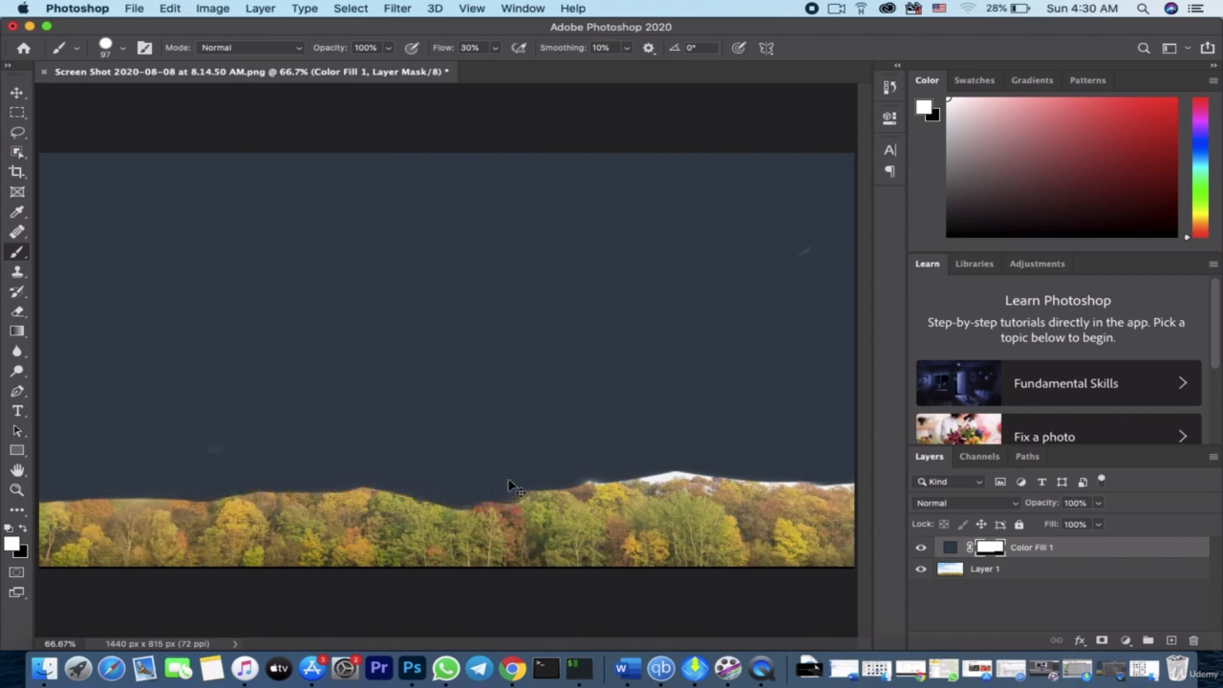
{"action": "key", "text": "super+z"}
{"action": "mouse_move", "coordinate": [60, 192]}
{"action": "left_mouse_down"}
{"action": "mouse_move", "coordinate": [67, 151]}
{"action": "mouse_move", "coordinate": [55, 355]}
{"action": "mouse_move", "coordinate": [28, 487]}
{"action": "mouse_move", "coordinate": [57, 425]}
{"action": "left_mouse_up"}
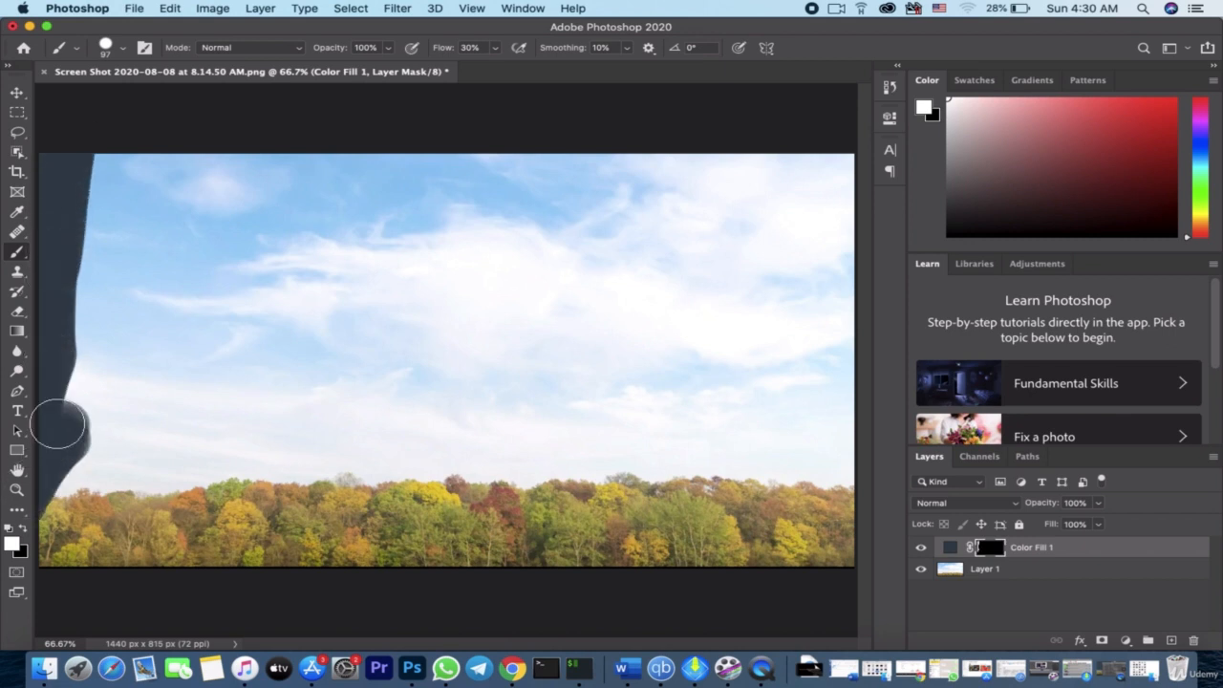
{"action": "key", "text": "super+z"}
Paint white over the whole sky down to the treeline on the fill layer's mask, enlarging the hard round brush to 201 px
{"action": "left_click_drag", "start_coordinate": [55, 163], "coordinate": [81, 168]}
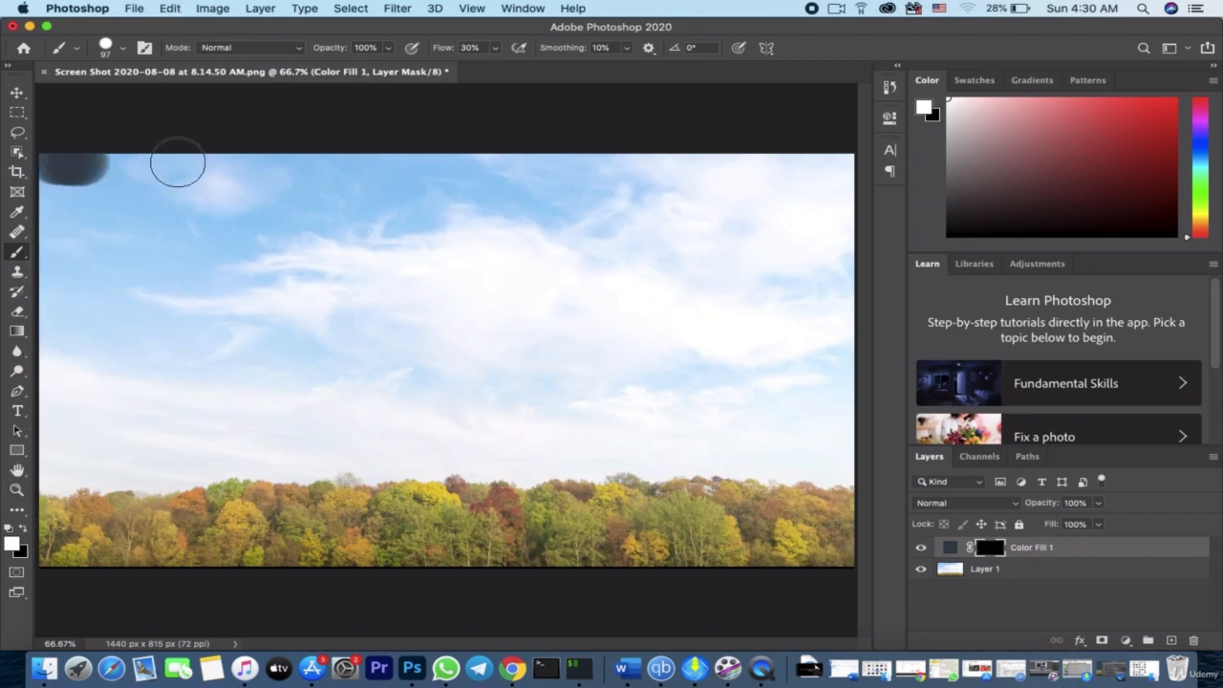
{"action": "left_click_drag", "start_coordinate": [178, 164], "coordinate": [453, 160]}
{"action": "mouse_move", "coordinate": [758, 115]}
{"action": "left_mouse_down"}
{"action": "mouse_move", "coordinate": [688, 171]}
{"action": "mouse_move", "coordinate": [842, 184]}
{"action": "mouse_move", "coordinate": [792, 202]}
{"action": "mouse_move", "coordinate": [506, 217]}
{"action": "mouse_move", "coordinate": [396, 194]}
{"action": "mouse_move", "coordinate": [508, 166]}
{"action": "mouse_move", "coordinate": [666, 191]}
{"action": "mouse_move", "coordinate": [668, 214]}
{"action": "mouse_move", "coordinate": [451, 291]}
{"action": "mouse_move", "coordinate": [291, 306]}
{"action": "left_mouse_up"}
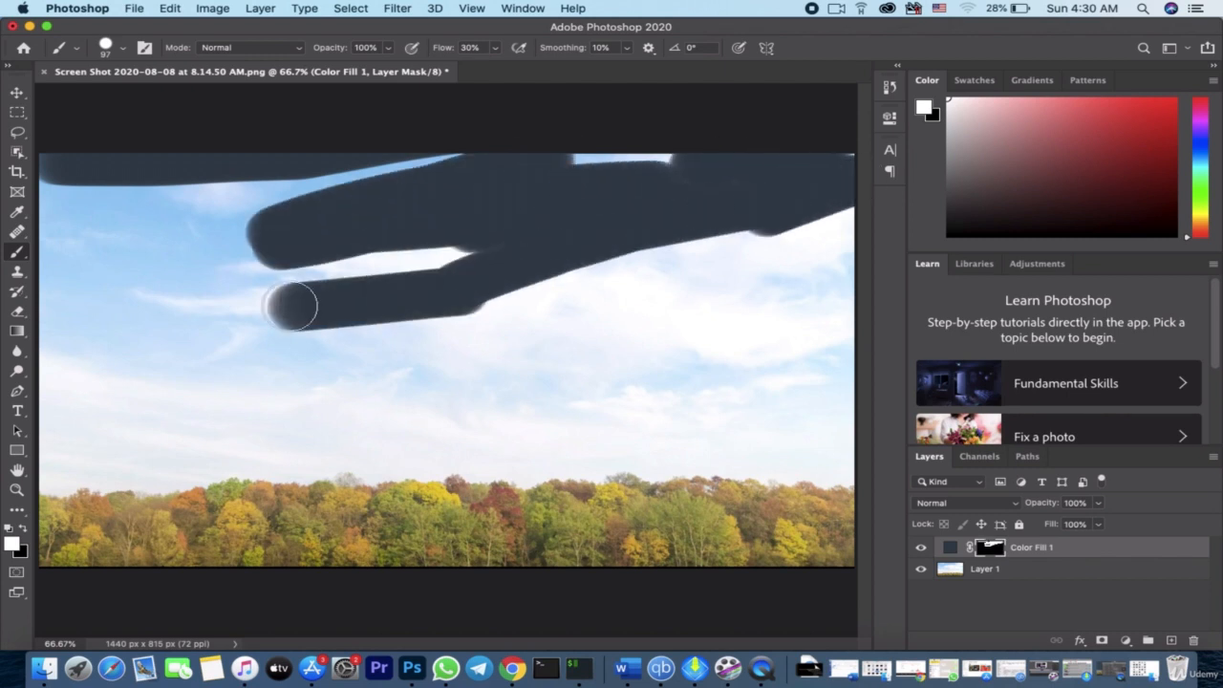
{"action": "left_click", "coordinate": [124, 48]}
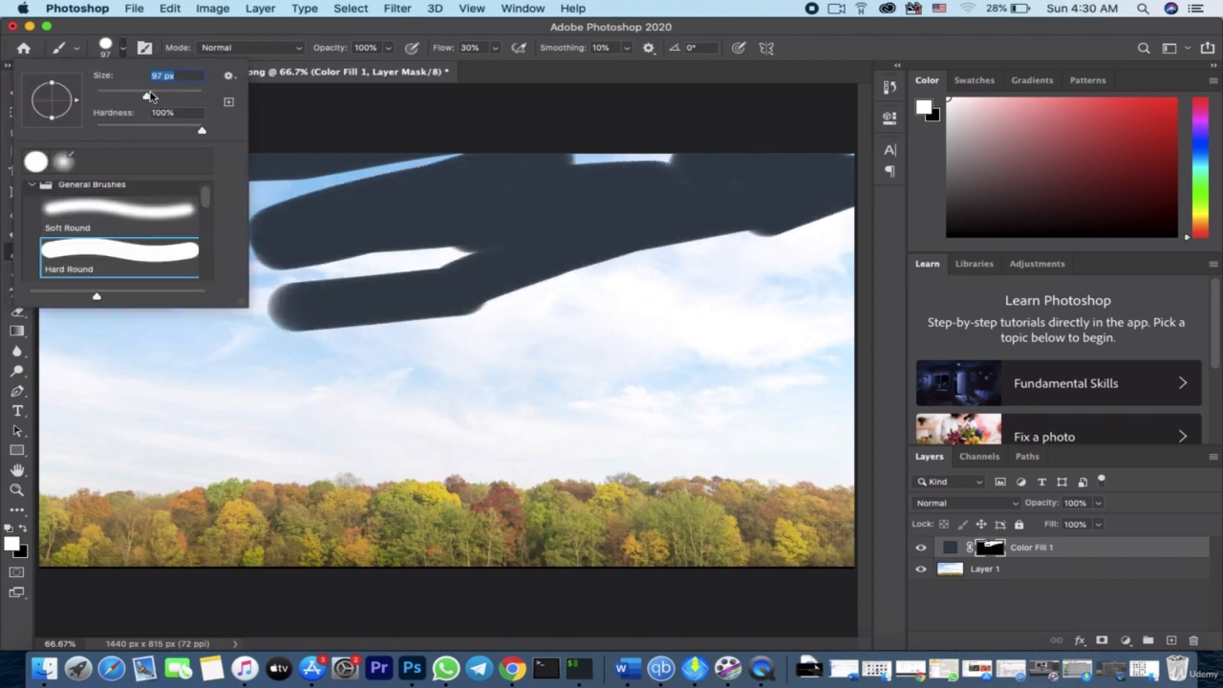
{"action": "left_click_drag", "start_coordinate": [148, 98], "coordinate": [180, 100]}
{"action": "mouse_move", "coordinate": [513, 281]}
{"action": "left_mouse_down"}
{"action": "mouse_move", "coordinate": [597, 287]}
{"action": "mouse_move", "coordinate": [345, 390]}
{"action": "mouse_move", "coordinate": [564, 367]}
{"action": "mouse_move", "coordinate": [722, 330]}
{"action": "mouse_move", "coordinate": [739, 221]}
{"action": "mouse_move", "coordinate": [462, 224]}
{"action": "mouse_move", "coordinate": [741, 128]}
{"action": "mouse_move", "coordinate": [288, 223]}
{"action": "mouse_move", "coordinate": [903, 149]}
{"action": "mouse_move", "coordinate": [424, 214]}
{"action": "mouse_move", "coordinate": [49, 227]}
{"action": "mouse_move", "coordinate": [50, 190]}
{"action": "mouse_move", "coordinate": [80, 252]}
{"action": "mouse_move", "coordinate": [57, 438]}
{"action": "mouse_move", "coordinate": [288, 400]}
{"action": "mouse_move", "coordinate": [270, 310]}
{"action": "mouse_move", "coordinate": [390, 283]}
{"action": "mouse_move", "coordinate": [390, 331]}
{"action": "mouse_move", "coordinate": [445, 351]}
{"action": "mouse_move", "coordinate": [418, 355]}
{"action": "mouse_move", "coordinate": [674, 391]}
{"action": "mouse_move", "coordinate": [839, 343]}
{"action": "mouse_move", "coordinate": [826, 325]}
{"action": "mouse_move", "coordinate": [835, 287]}
{"action": "mouse_move", "coordinate": [835, 374]}
{"action": "mouse_move", "coordinate": [813, 441]}
{"action": "mouse_move", "coordinate": [593, 412]}
{"action": "mouse_move", "coordinate": [618, 414]}
{"action": "mouse_move", "coordinate": [577, 428]}
{"action": "mouse_move", "coordinate": [431, 415]}
{"action": "mouse_move", "coordinate": [493, 442]}
{"action": "mouse_move", "coordinate": [210, 414]}
{"action": "mouse_move", "coordinate": [244, 433]}
{"action": "mouse_move", "coordinate": [206, 422]}
{"action": "mouse_move", "coordinate": [129, 437]}
{"action": "mouse_move", "coordinate": [796, 429]}
{"action": "left_mouse_up"}
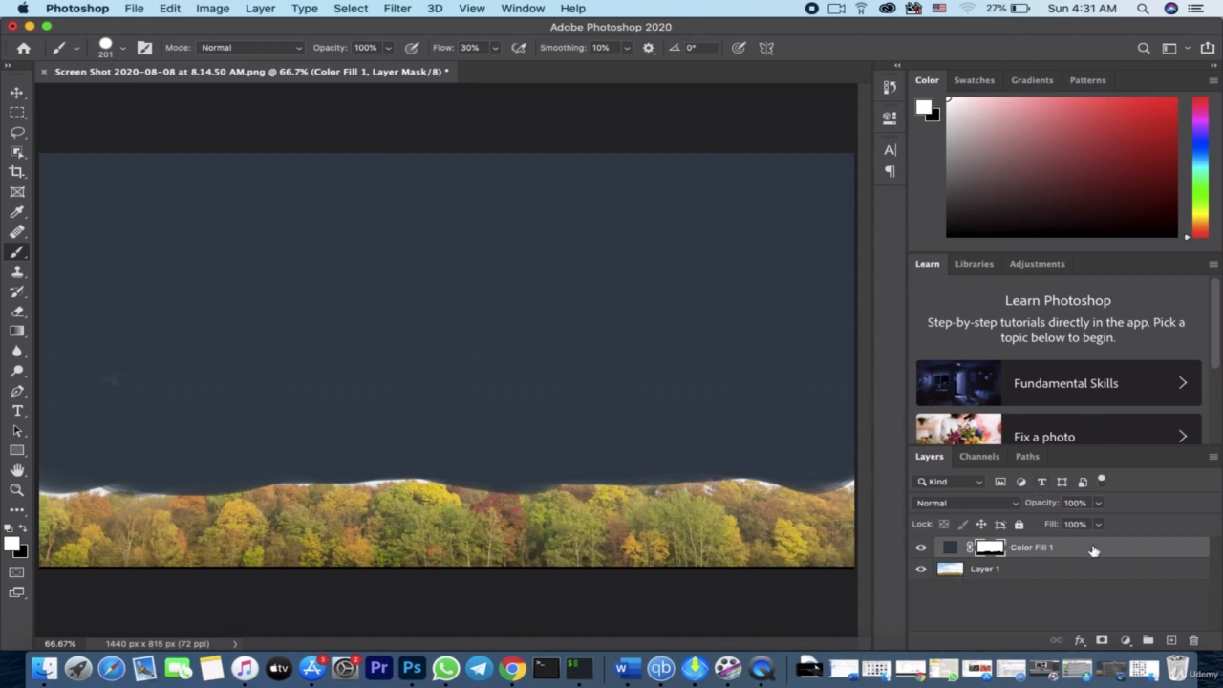
Open the Color Fill 1 blending options and lower the Underlying Layer white Blend If slider to 219
{"action": "double_click", "coordinate": [1187, 552]}
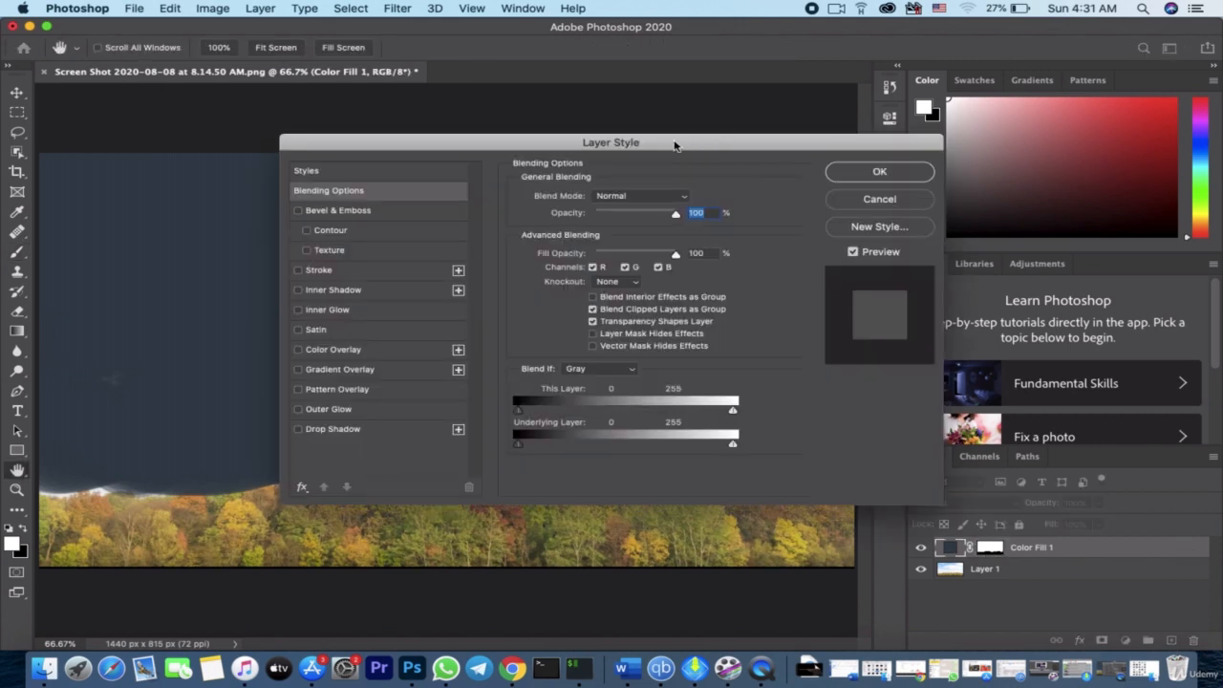
{"action": "left_click_drag", "start_coordinate": [674, 146], "coordinate": [954, 138]}
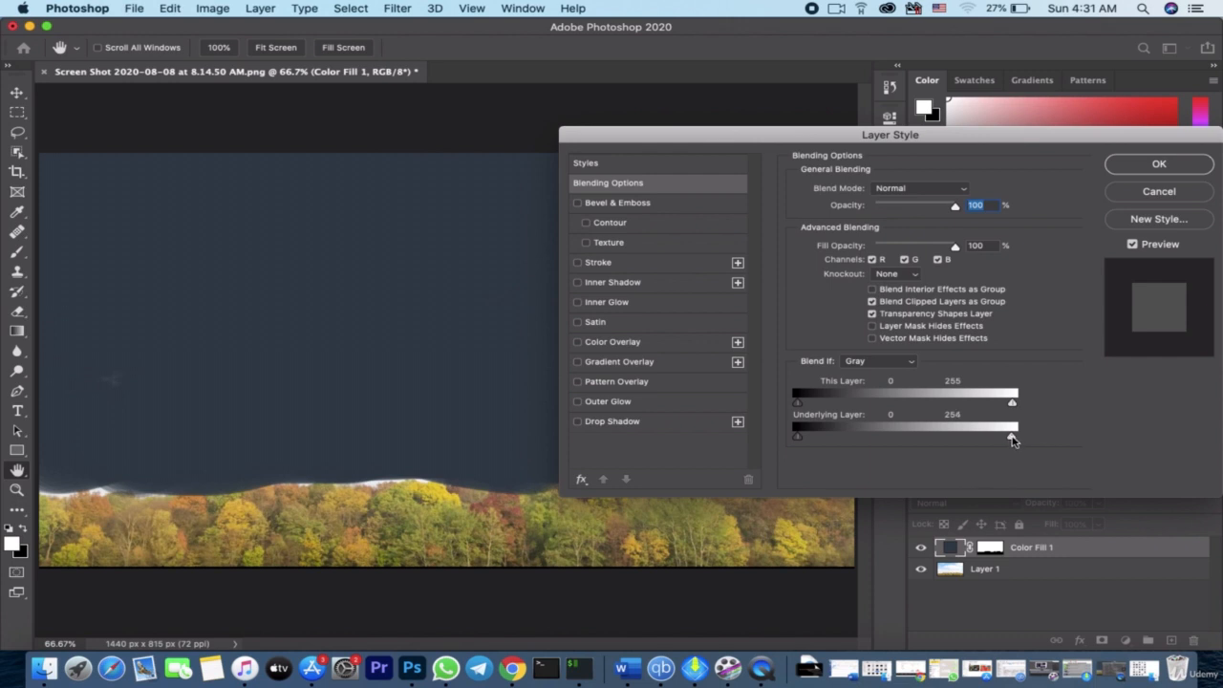
{"action": "left_click_drag", "start_coordinate": [1013, 440], "coordinate": [972, 447]}
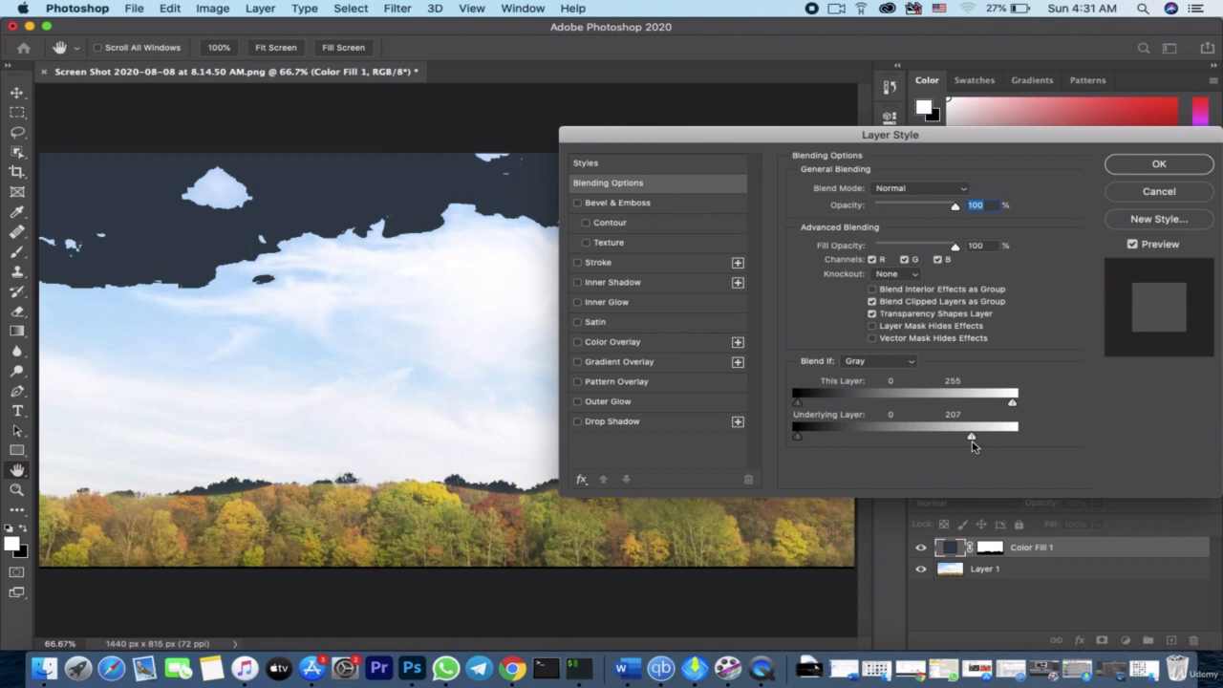
{"action": "mouse_move", "coordinate": [973, 446]}
{"action": "left_mouse_down"}
{"action": "mouse_move", "coordinate": [1003, 445]}
{"action": "mouse_move", "coordinate": [983, 446]}
{"action": "left_mouse_up"}
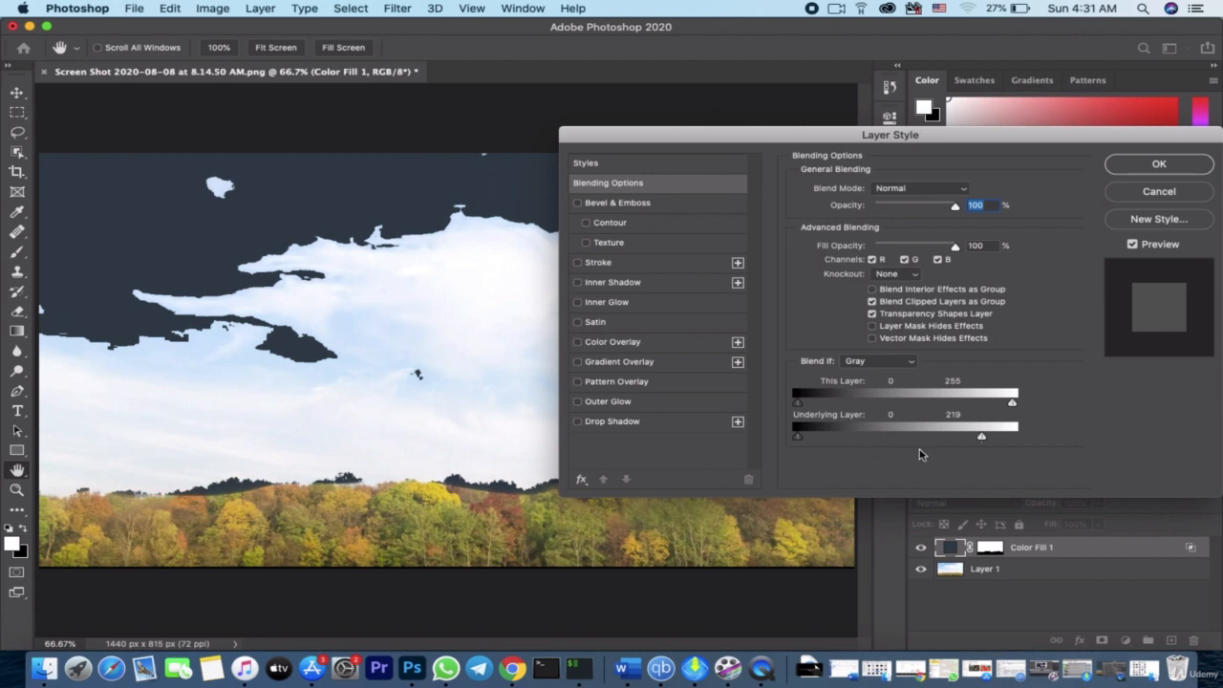
Split the Underlying Layer white Blend If slider to 156 / 255, apply it, and toggle the fill layer's visibility to compare
{"action": "key", "text": "alt"}
{"action": "left_click_drag", "start_coordinate": [990, 441], "coordinate": [997, 440]}
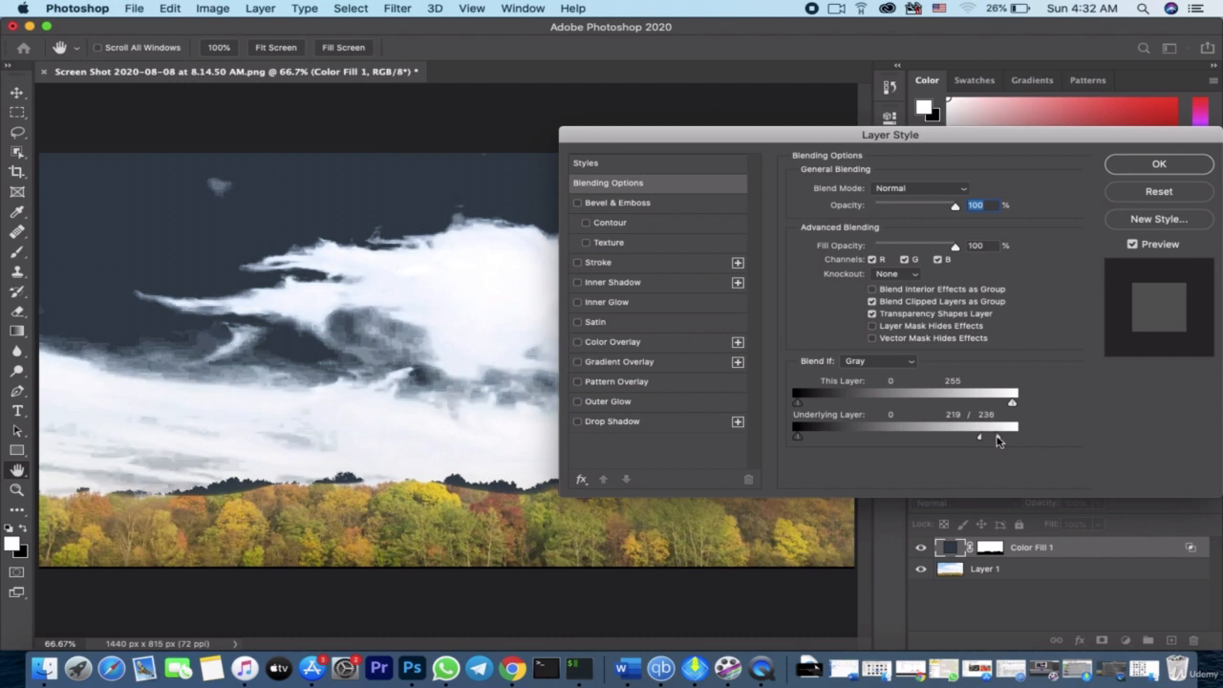
{"action": "left_click_drag", "start_coordinate": [997, 441], "coordinate": [930, 443]}
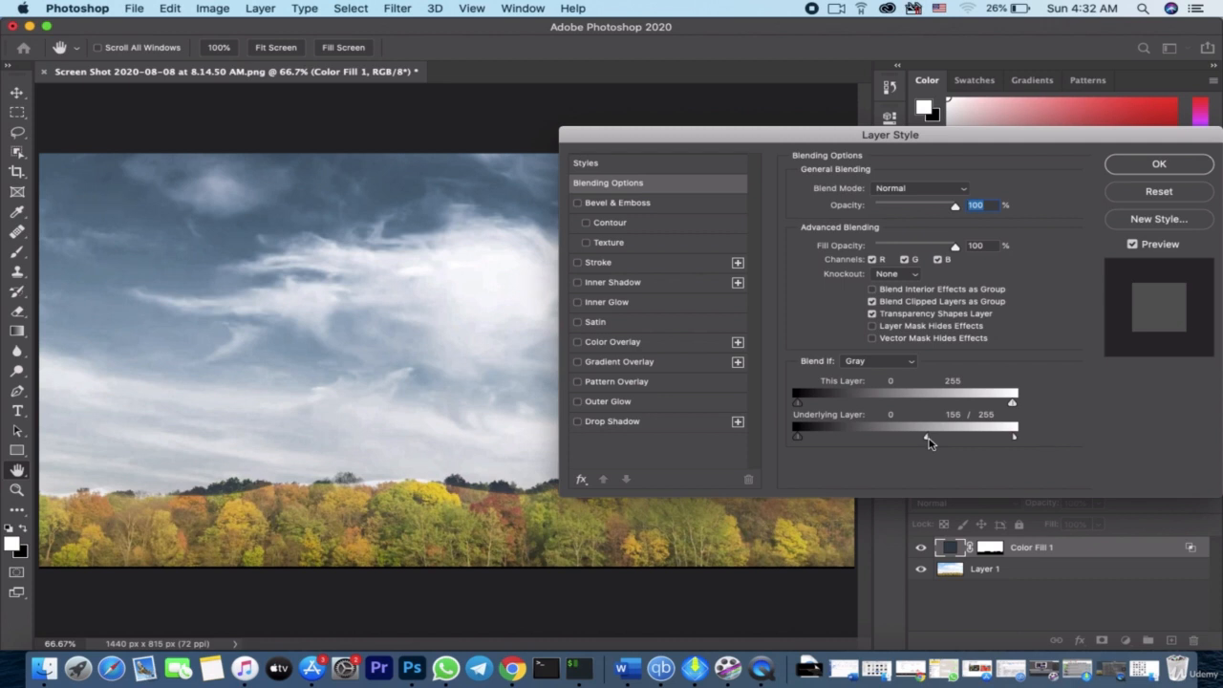
{"action": "left_click", "coordinate": [1159, 165]}
{"action": "key", "text": "b"}
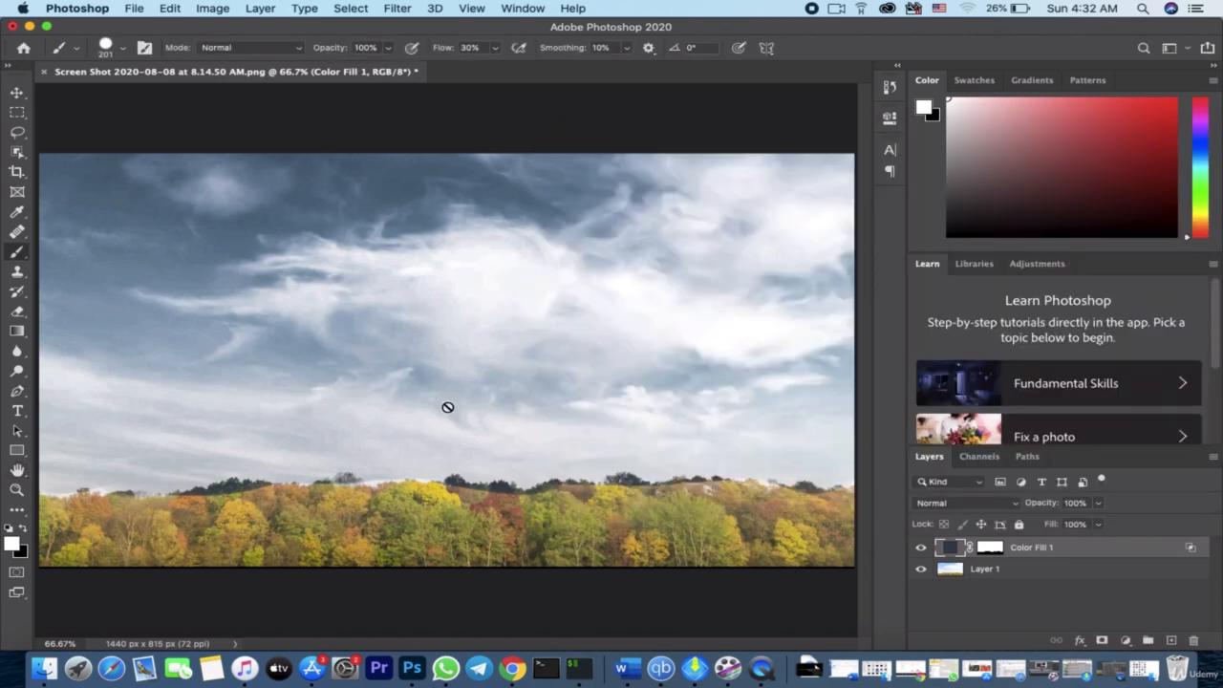
{"action": "left_click", "coordinate": [920, 549]}
{"action": "left_click", "coordinate": [920, 549]}
Change the Color Fill 1 colour to blue 204f78 and toggle the layer's visibility to compare the sky
{"action": "double_click", "coordinate": [948, 551]}
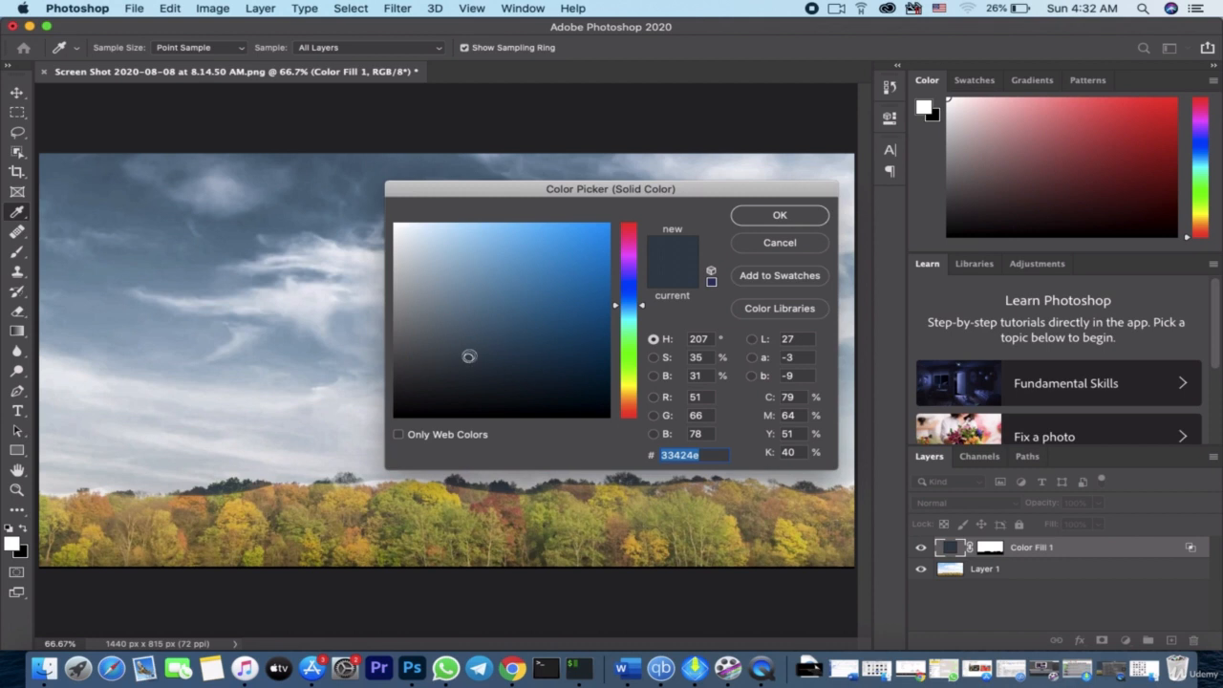
{"action": "mouse_move", "coordinate": [468, 357]}
{"action": "left_mouse_down"}
{"action": "mouse_move", "coordinate": [491, 364]}
{"action": "mouse_move", "coordinate": [490, 385]}
{"action": "left_mouse_up"}
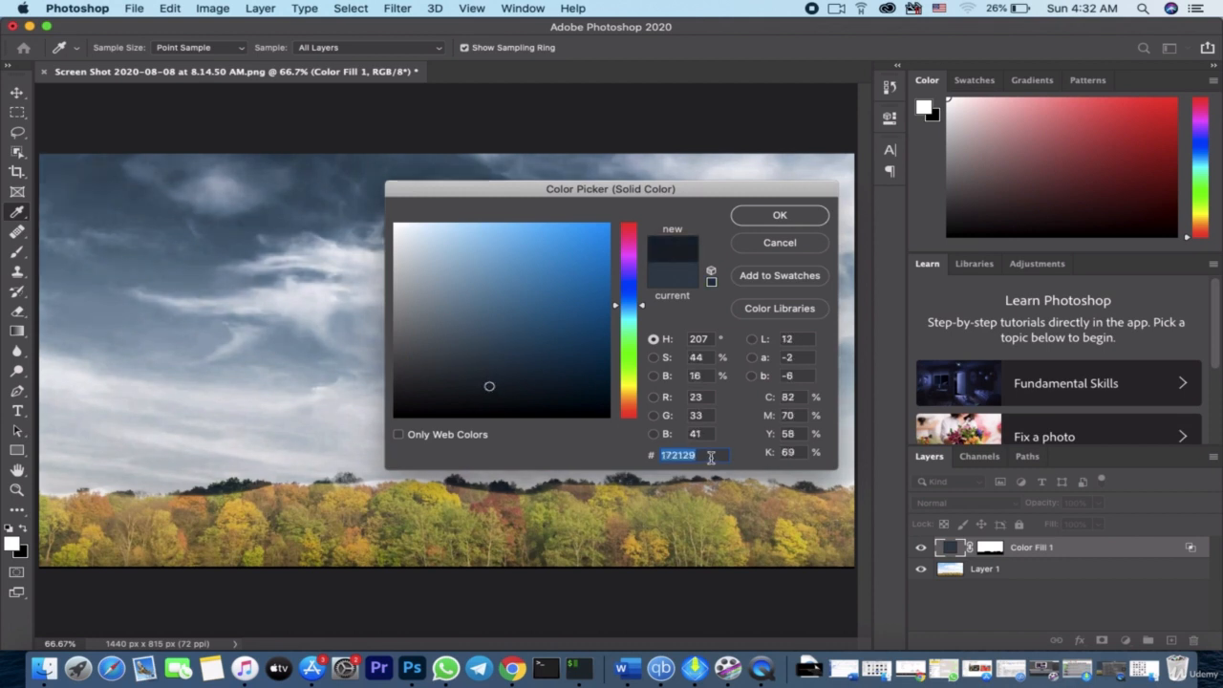
{"action": "type", "text": "20"}
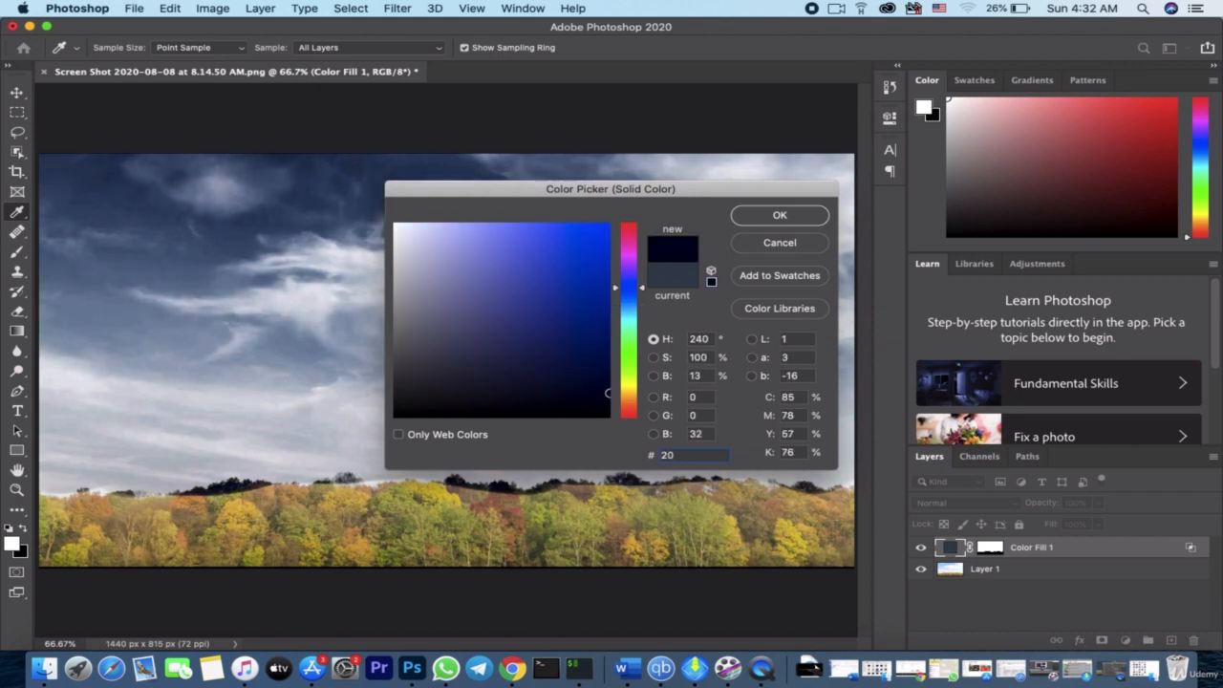
{"action": "type", "text": "4f"}
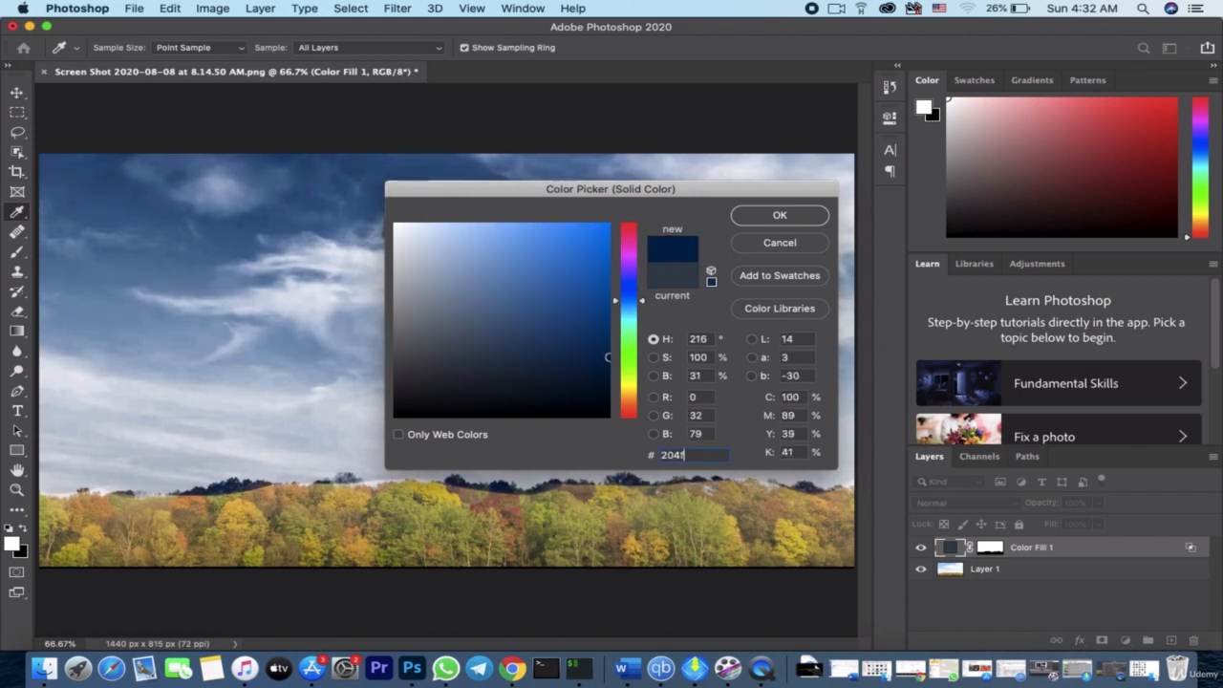
{"action": "type", "text": "78"}
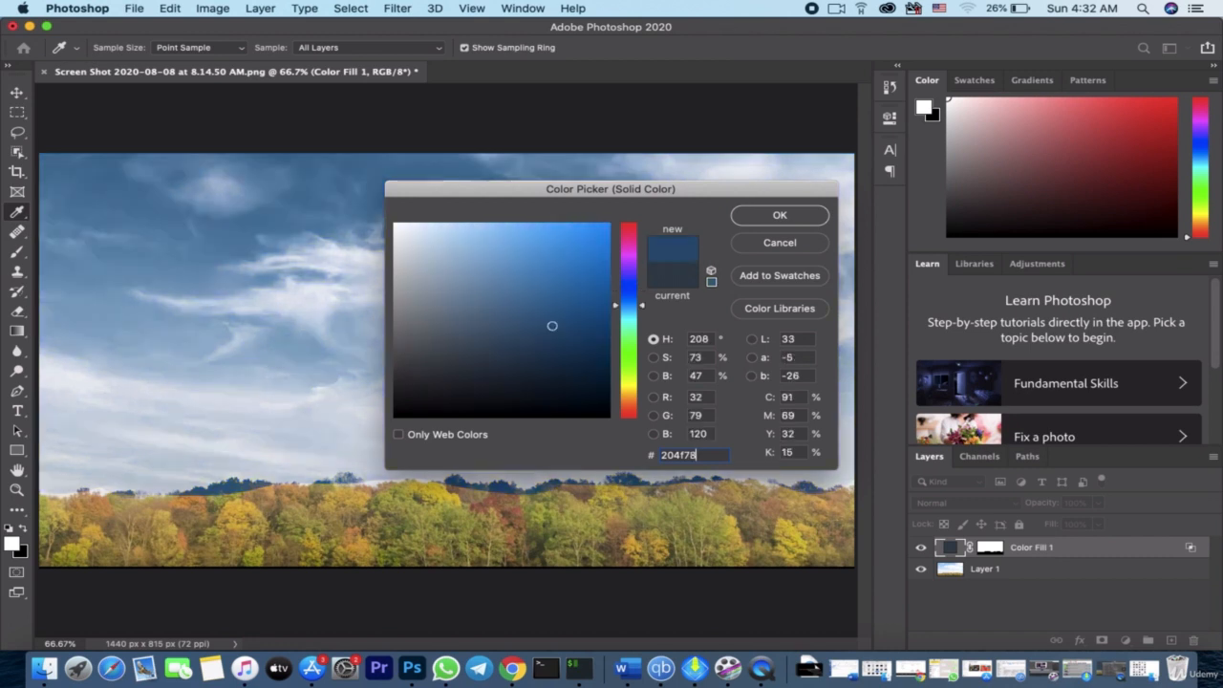
{"action": "left_click", "coordinate": [779, 214]}
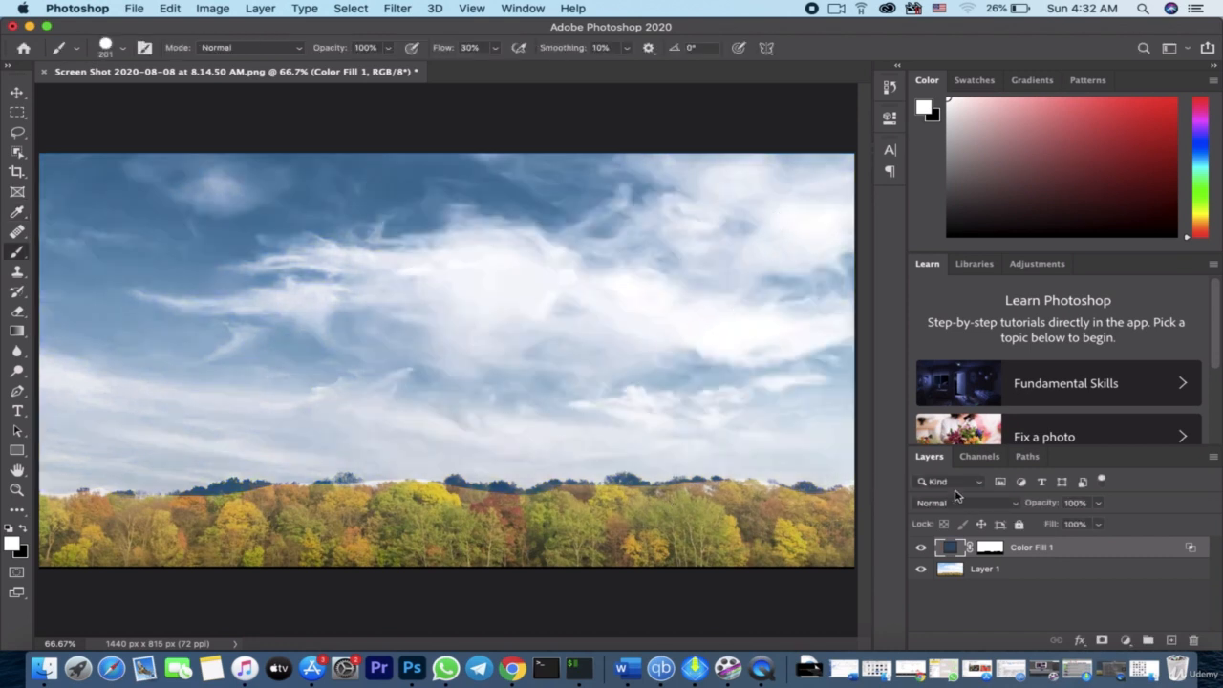
{"action": "left_click", "coordinate": [922, 549]}
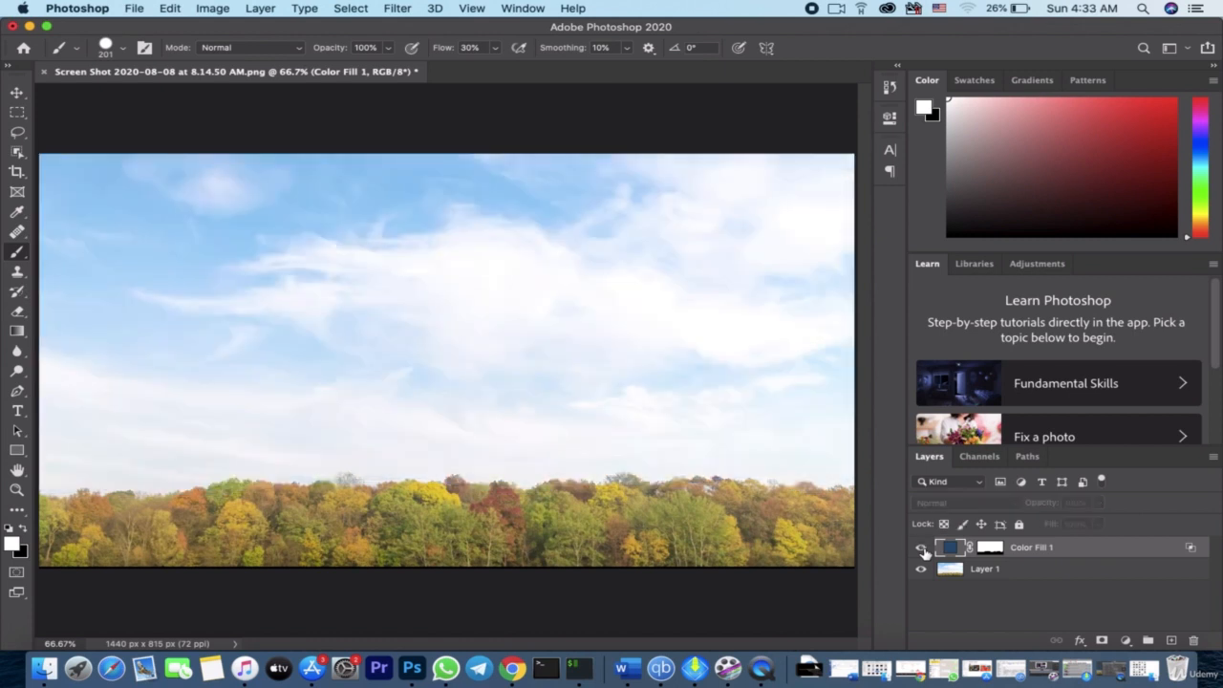
{"action": "left_click", "coordinate": [922, 549]}
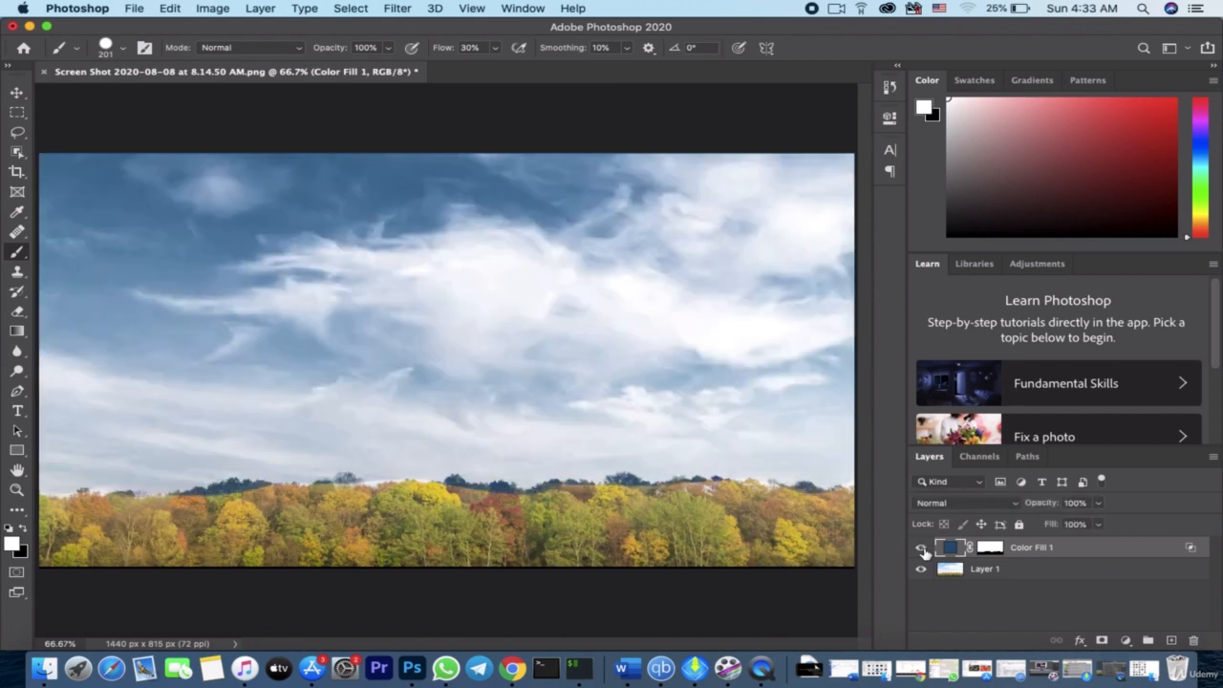